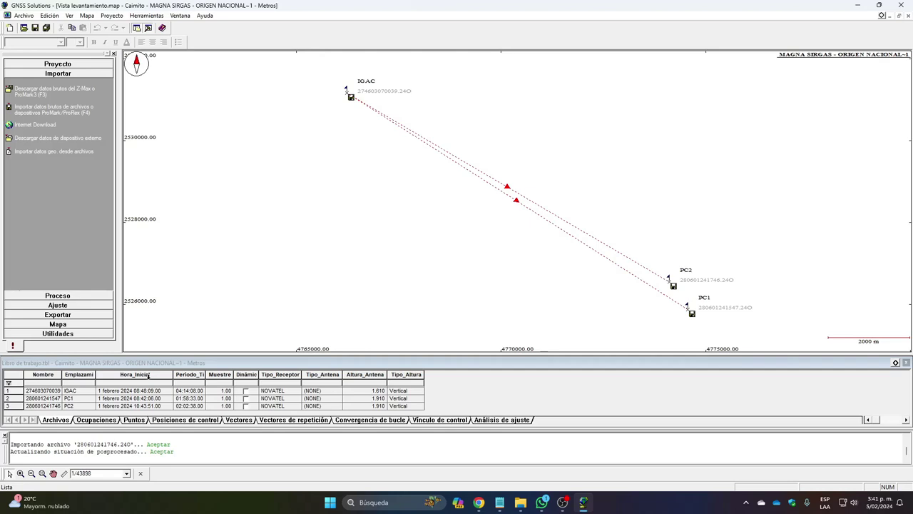
Open the time view of the project's observation files.
{"action": "left_click", "coordinate": [117, 413]}
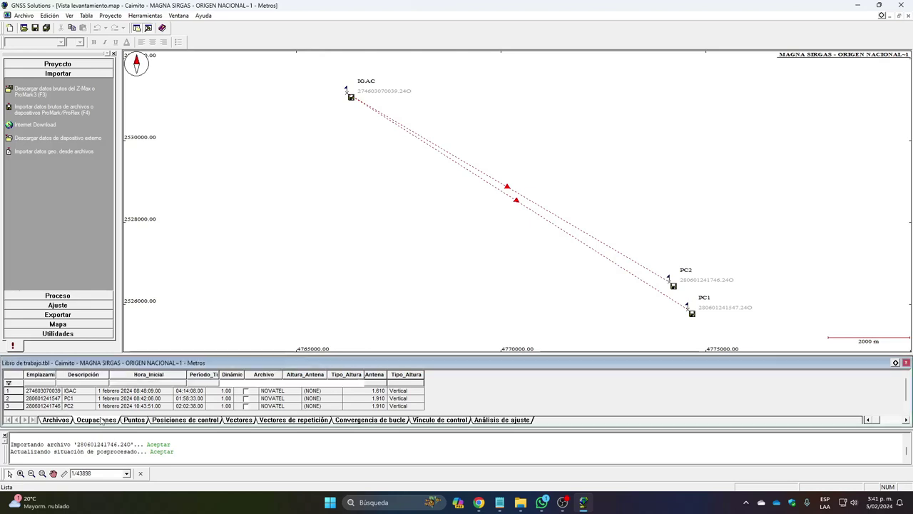
{"action": "left_click", "coordinate": [179, 15]}
{"action": "left_click", "coordinate": [207, 43]}
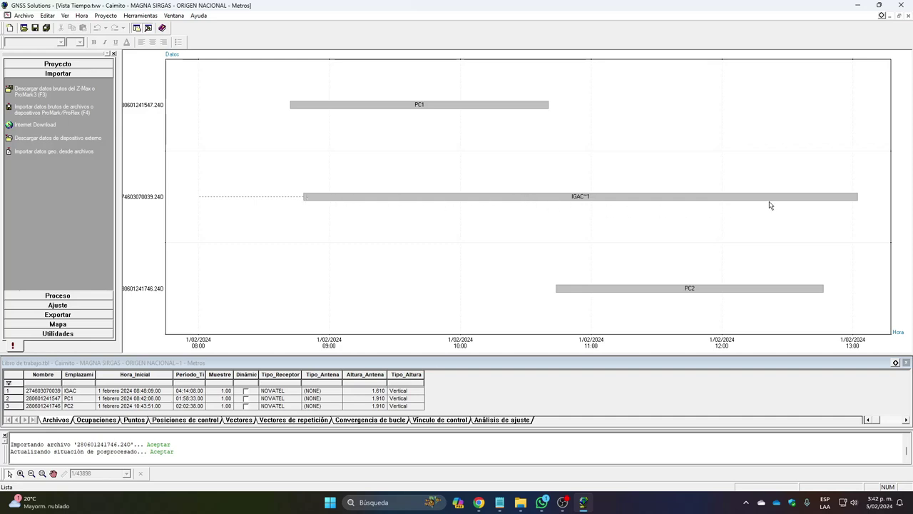
Inspect the occupation details of the IGAC, PC1 and PC2 observation files, leaving their settings as they are.
{"action": "double_click", "coordinate": [805, 199]}
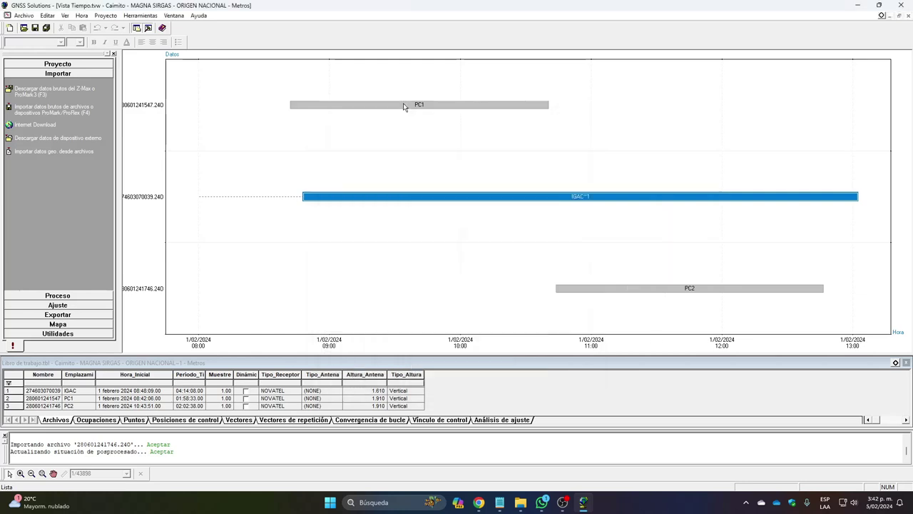
{"action": "key", "text": "Escape"}
{"action": "double_click", "coordinate": [383, 104]}
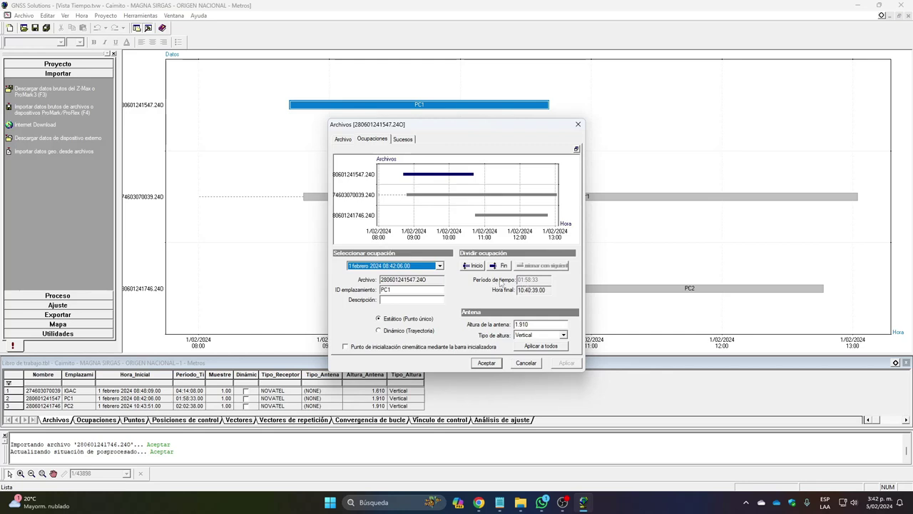
{"action": "left_click", "coordinate": [578, 124]}
{"action": "double_click", "coordinate": [588, 289]}
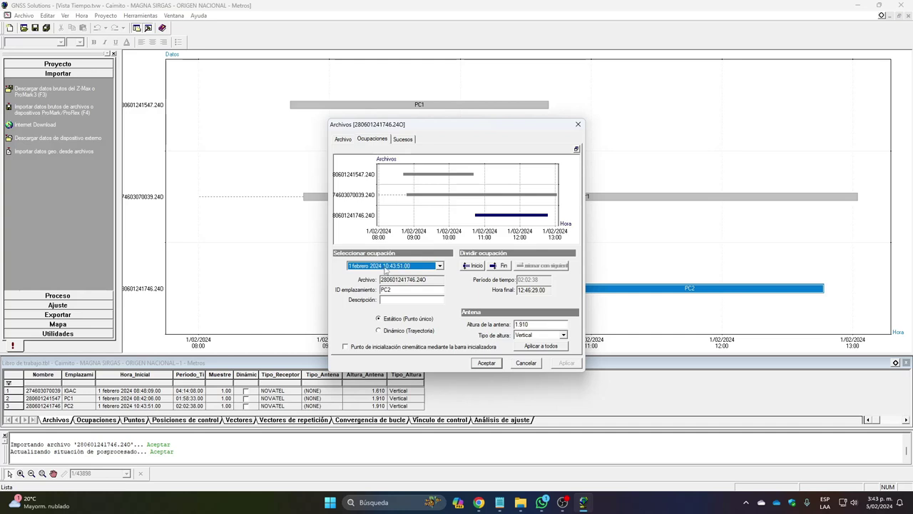
{"action": "left_click", "coordinate": [527, 363]}
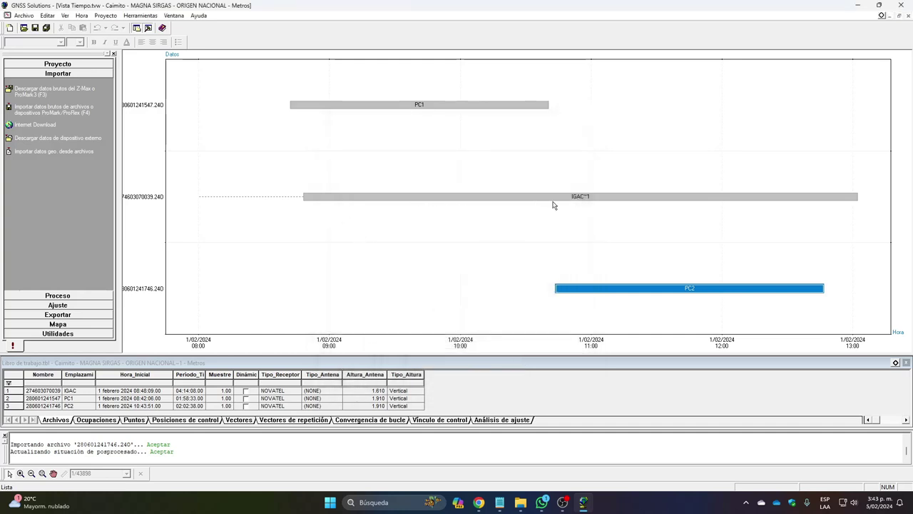
Compare the time overlap of the PC1 and PC2 occupations with the IGAC base occupation on the timeline.
{"action": "left_click", "coordinate": [496, 104]}
{"action": "left_click", "coordinate": [605, 289]}
{"action": "left_click", "coordinate": [481, 106]}
{"action": "left_click", "coordinate": [598, 290]}
{"action": "left_click", "coordinate": [433, 198]}
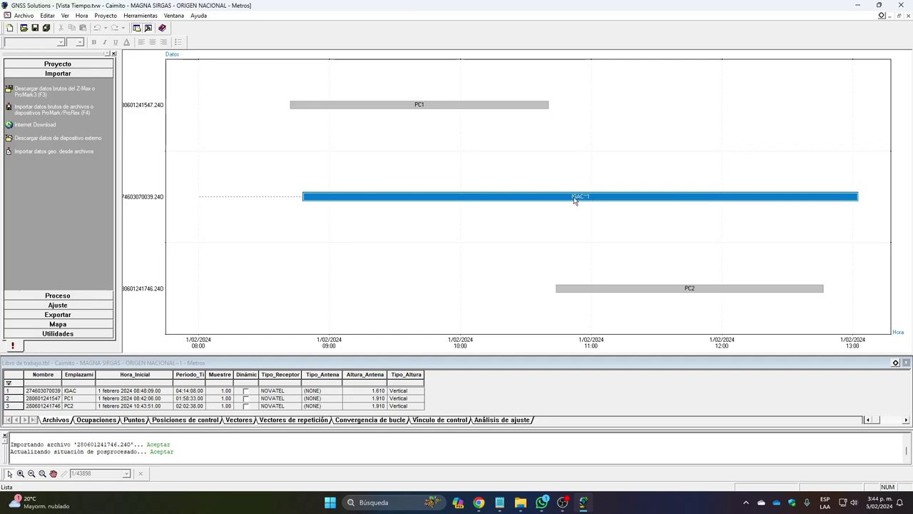
{"action": "left_click", "coordinate": [433, 227]}
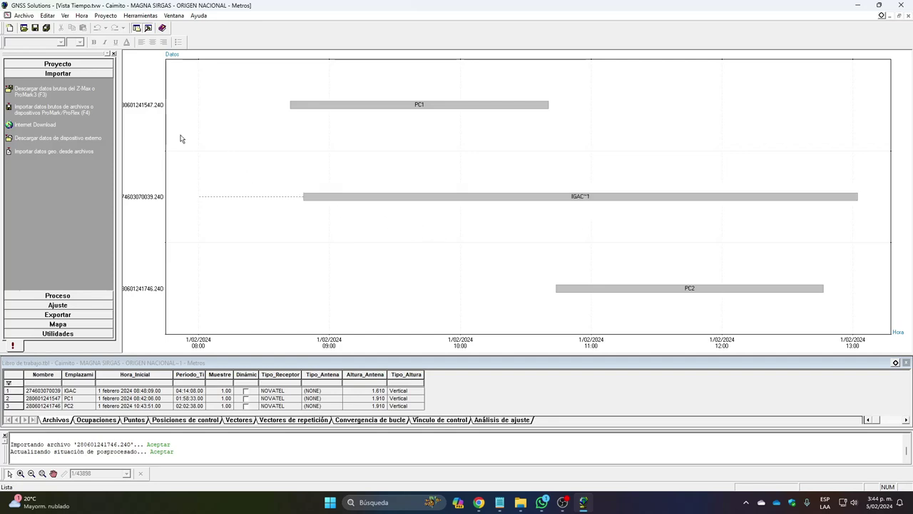
Open the project options and, in Chrome, review the Origen Nacional projection parameters in Table 1 of IGAC Resolution 370 of 2021.
{"action": "left_click", "coordinate": [106, 16]}
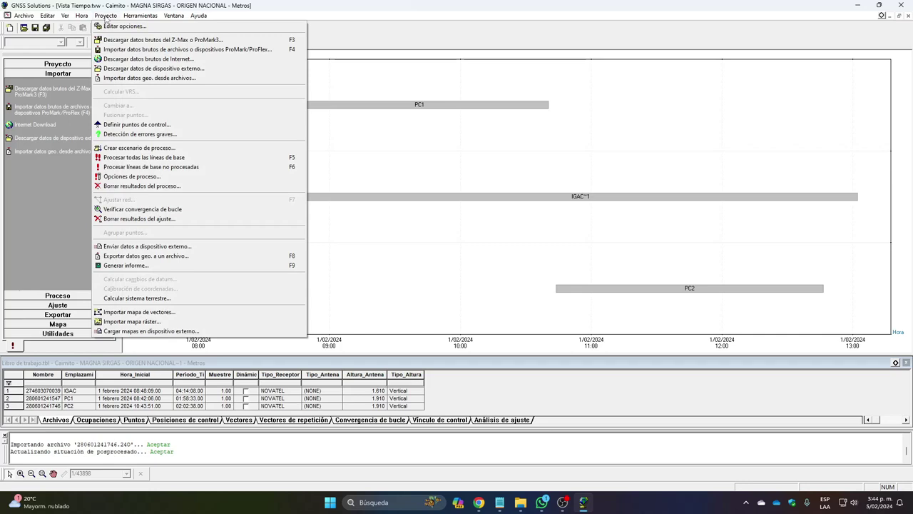
{"action": "left_click", "coordinate": [108, 26]}
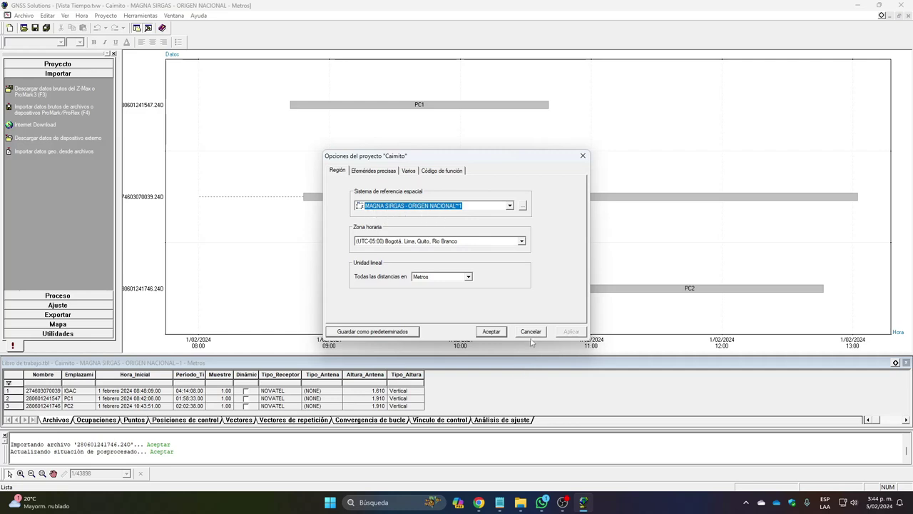
{"action": "left_click", "coordinate": [477, 503]}
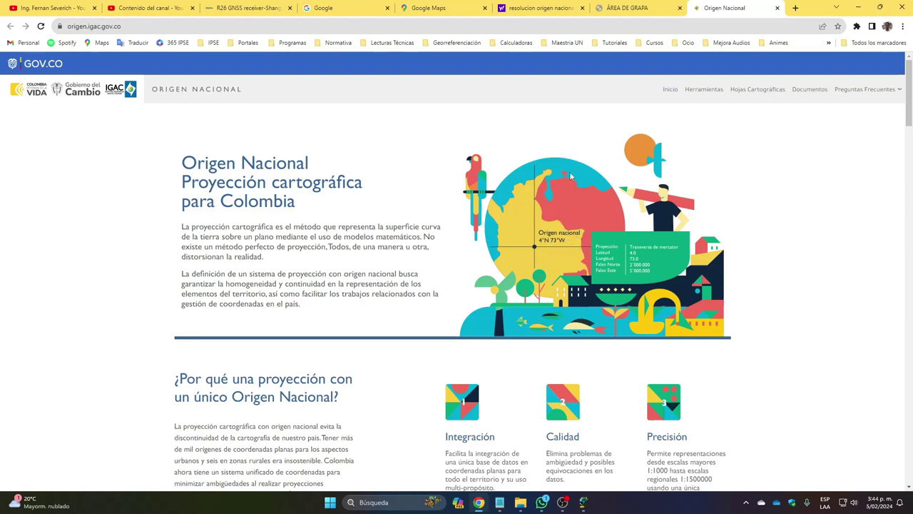
{"action": "left_click", "coordinate": [631, 8]}
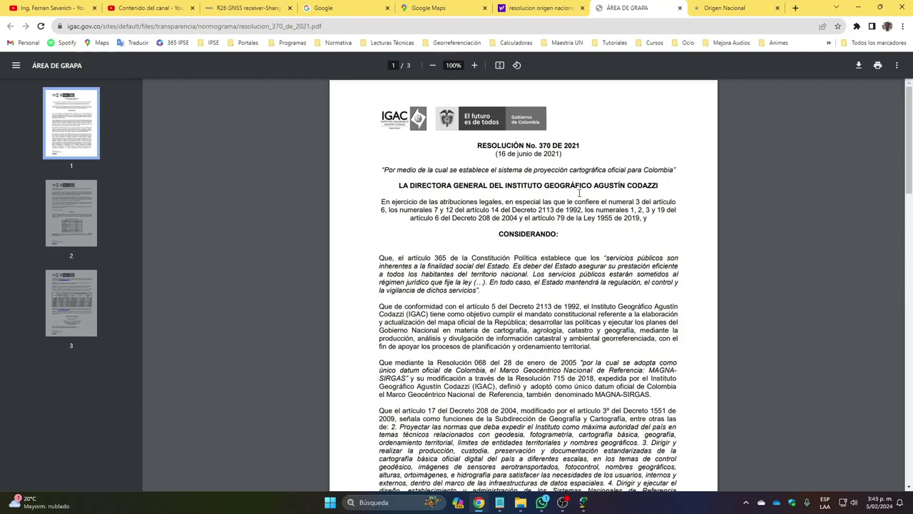
{"action": "scroll", "coordinate": [586, 192], "scroll_direction": "down", "scroll_amount": 10}
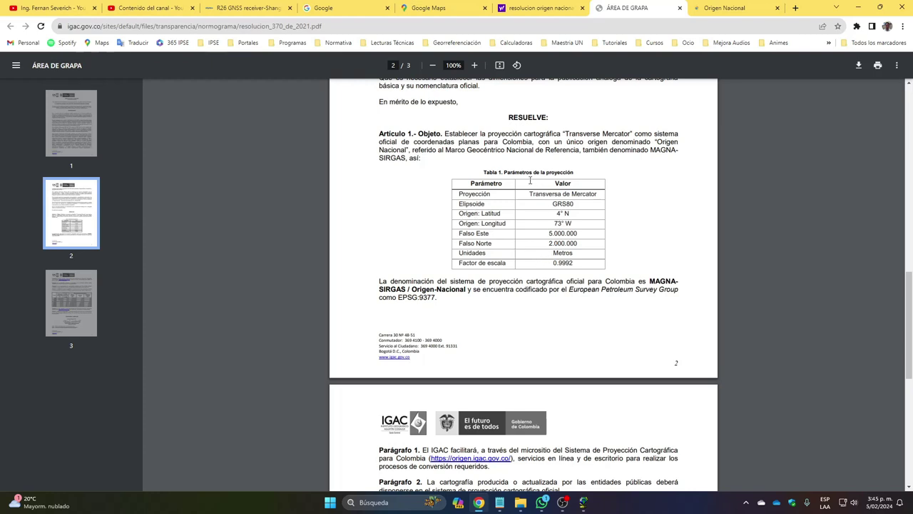
{"action": "left_click_drag", "start_coordinate": [457, 193], "coordinate": [606, 195]}
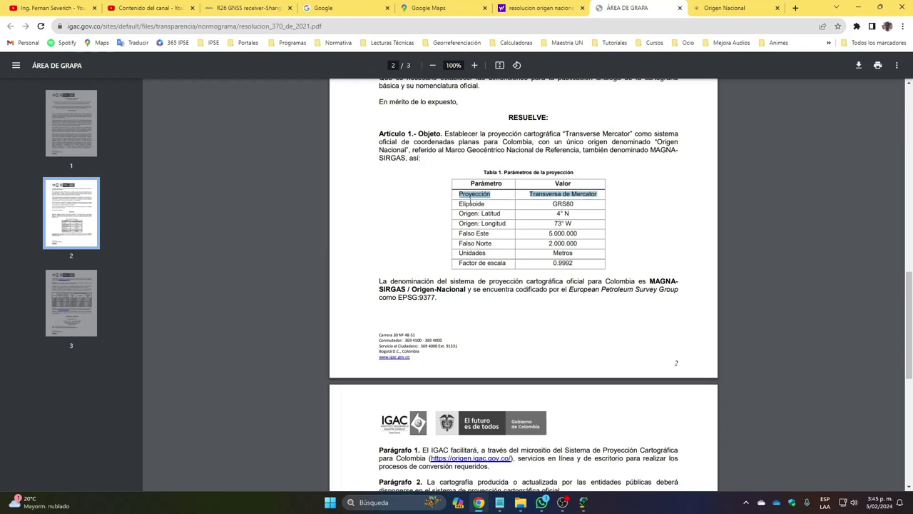
{"action": "left_click_drag", "start_coordinate": [460, 205], "coordinate": [581, 208]}
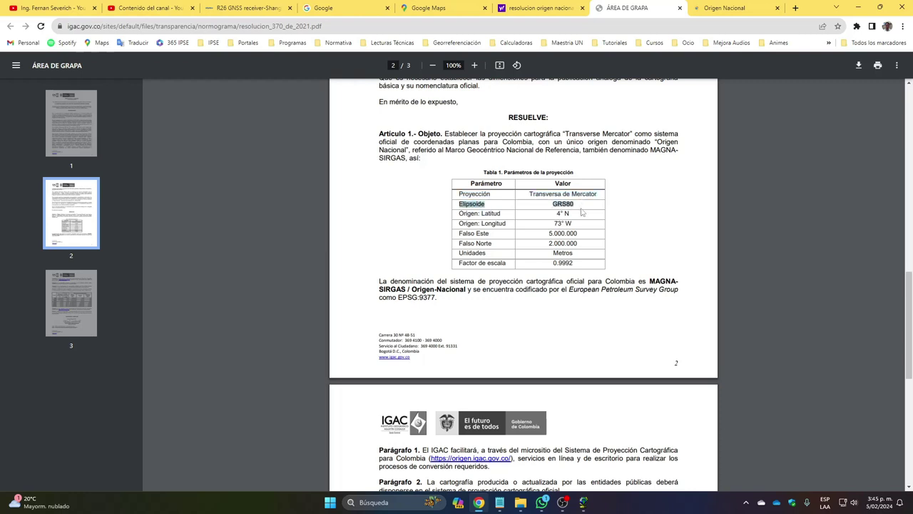
{"action": "left_click", "coordinate": [579, 221]}
Back in GNSS Solutions, review the datum, projection and system settings of the project's spatial reference system, and close the project options.
{"action": "left_click", "coordinate": [583, 497]}
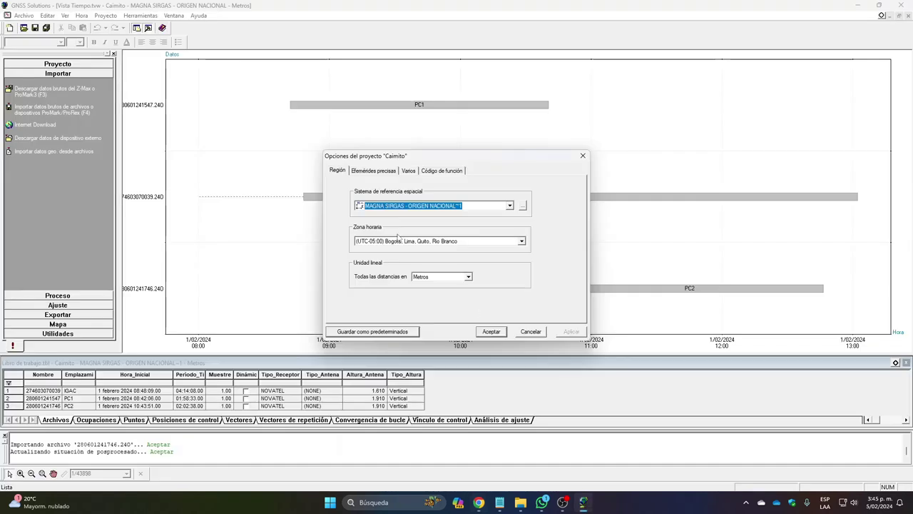
{"action": "left_click", "coordinate": [524, 208]}
{"action": "left_click", "coordinate": [315, 167]}
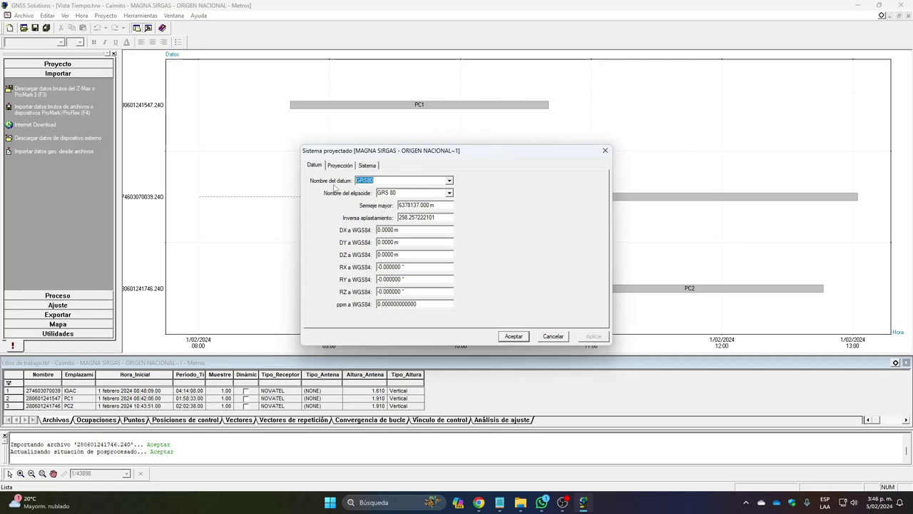
{"action": "left_click_drag", "start_coordinate": [442, 205], "coordinate": [397, 218]}
{"action": "left_click", "coordinate": [340, 166]}
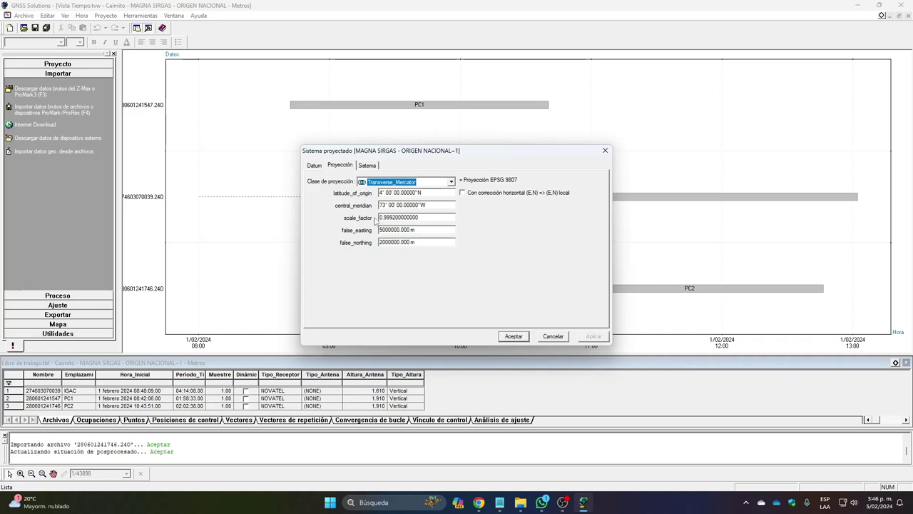
{"action": "left_click_drag", "start_coordinate": [381, 217], "coordinate": [403, 217]}
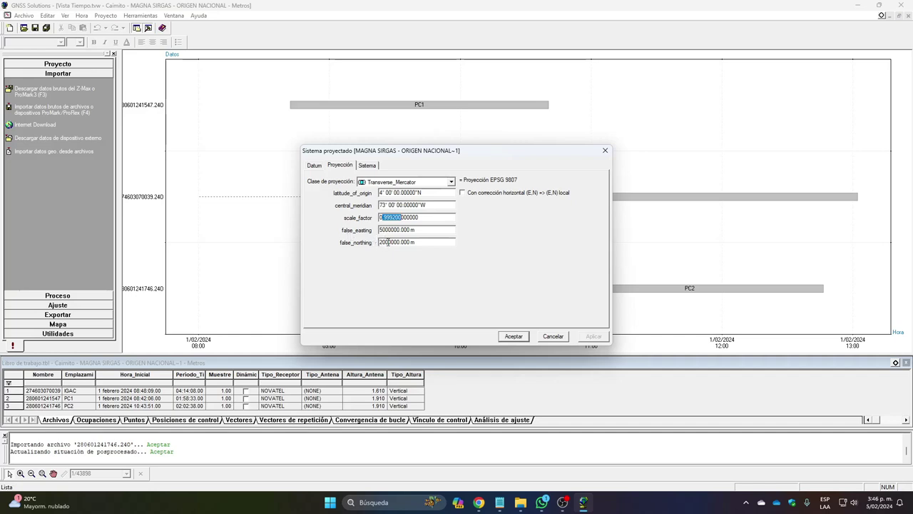
{"action": "left_click", "coordinate": [367, 166]}
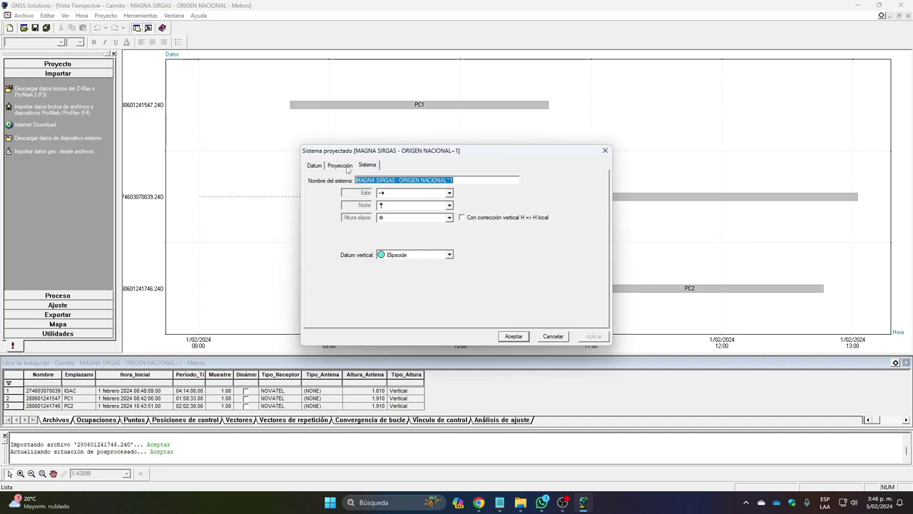
{"action": "left_click", "coordinate": [348, 168]}
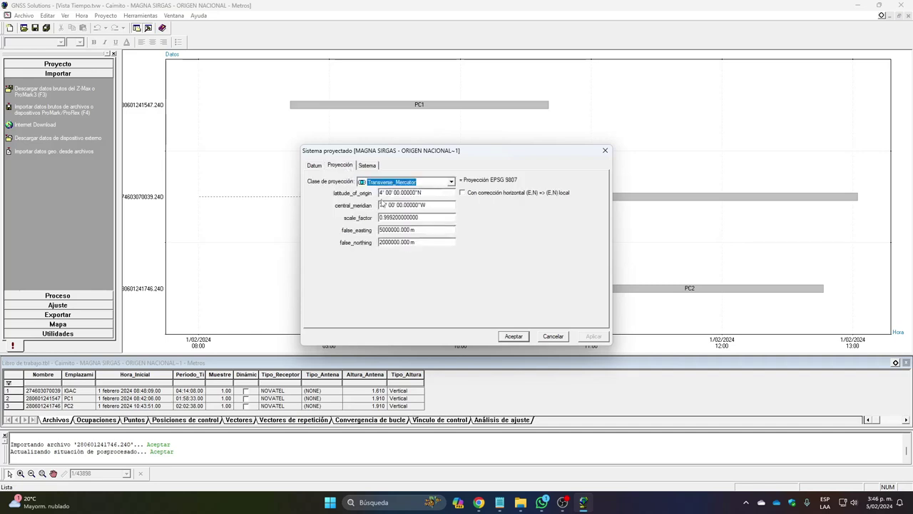
{"action": "left_click", "coordinate": [517, 336]}
{"action": "left_click", "coordinate": [488, 332]}
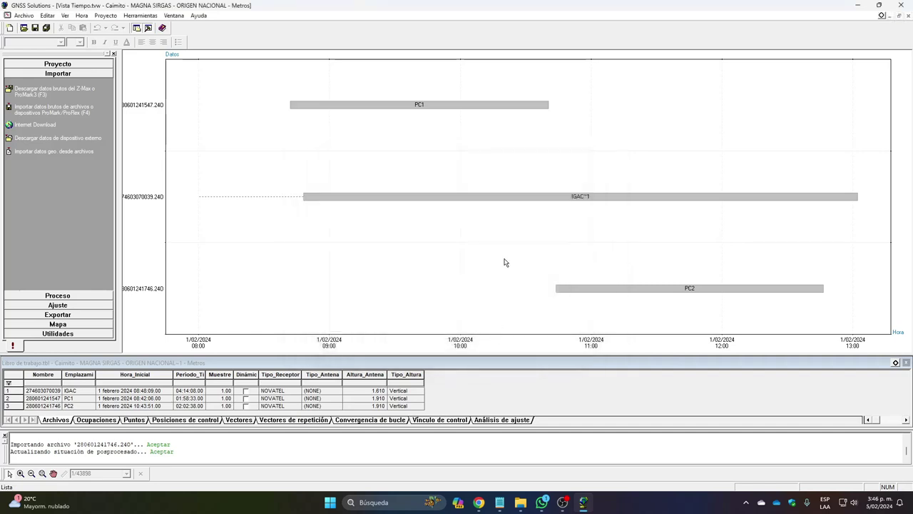
Return to the survey map view and add IGAC to the control point definitions.
{"action": "left_click", "coordinate": [173, 16]}
{"action": "left_click", "coordinate": [228, 138]}
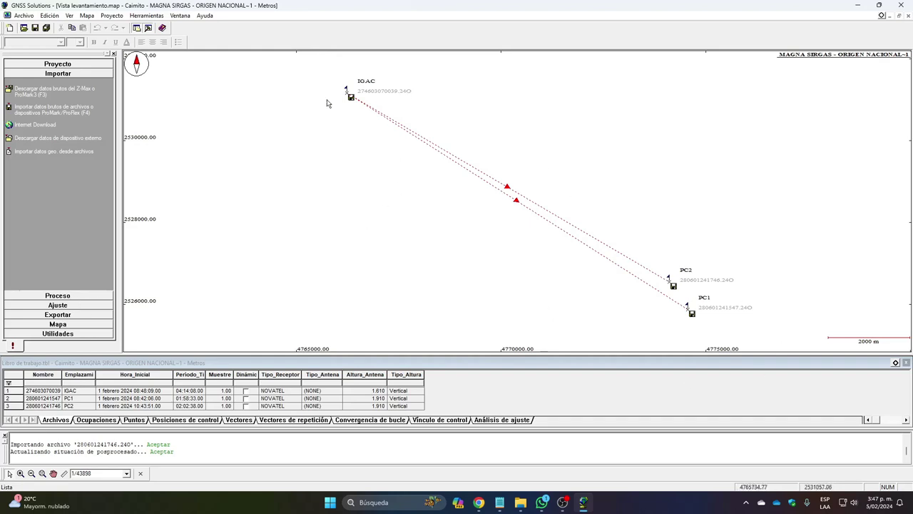
{"action": "left_click", "coordinate": [58, 295]}
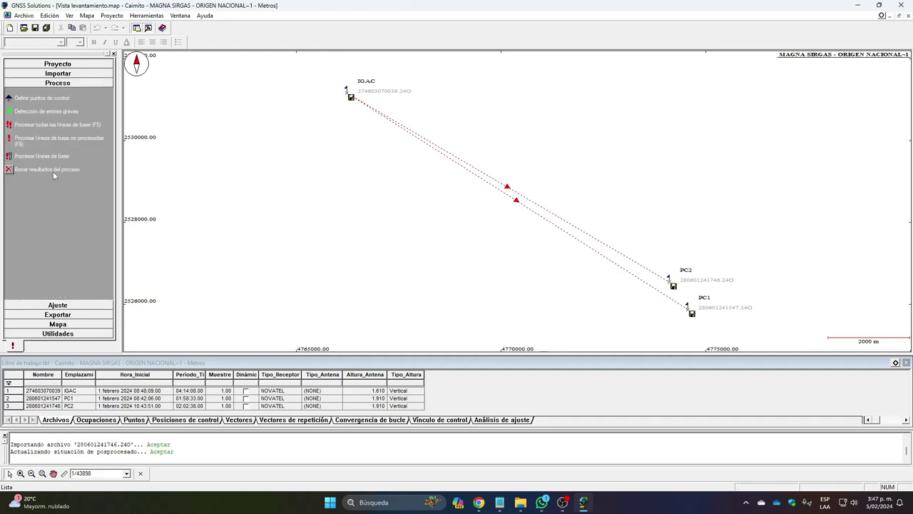
{"action": "left_click", "coordinate": [39, 101]}
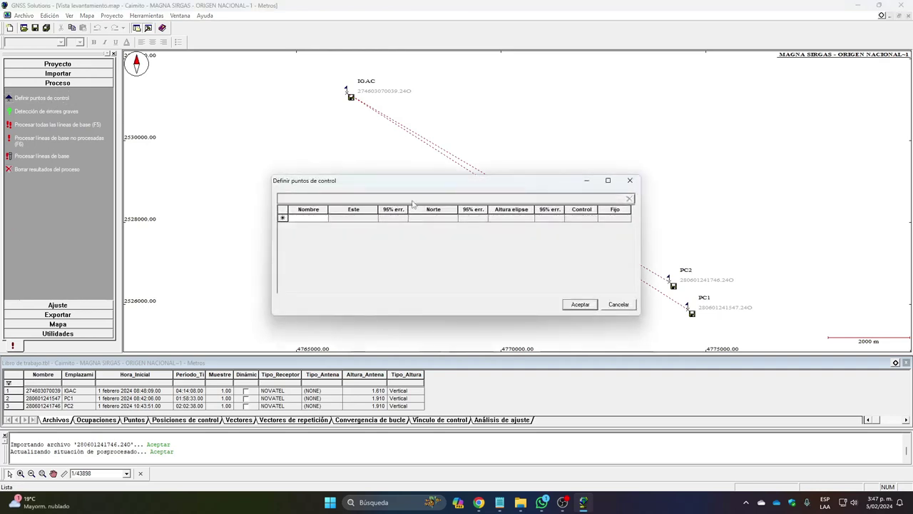
{"action": "left_click", "coordinate": [321, 219]}
{"action": "left_click", "coordinate": [324, 218]}
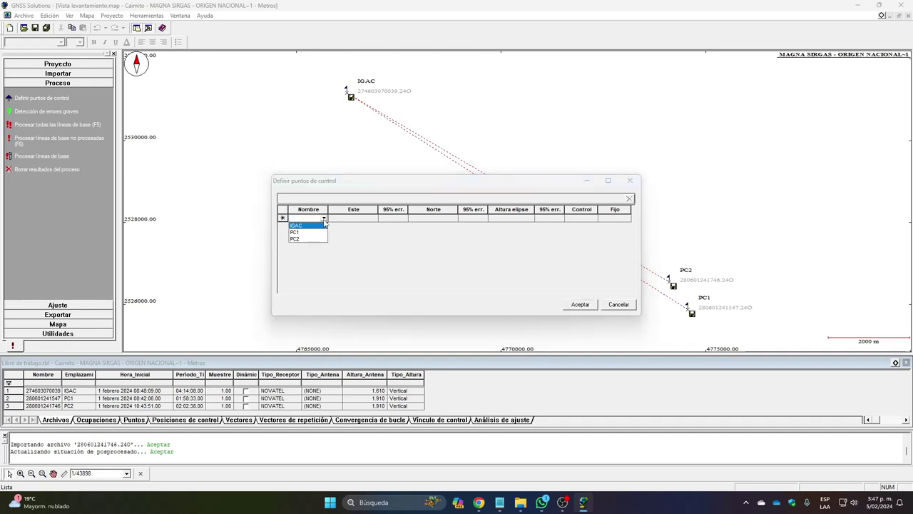
{"action": "left_click", "coordinate": [301, 226]}
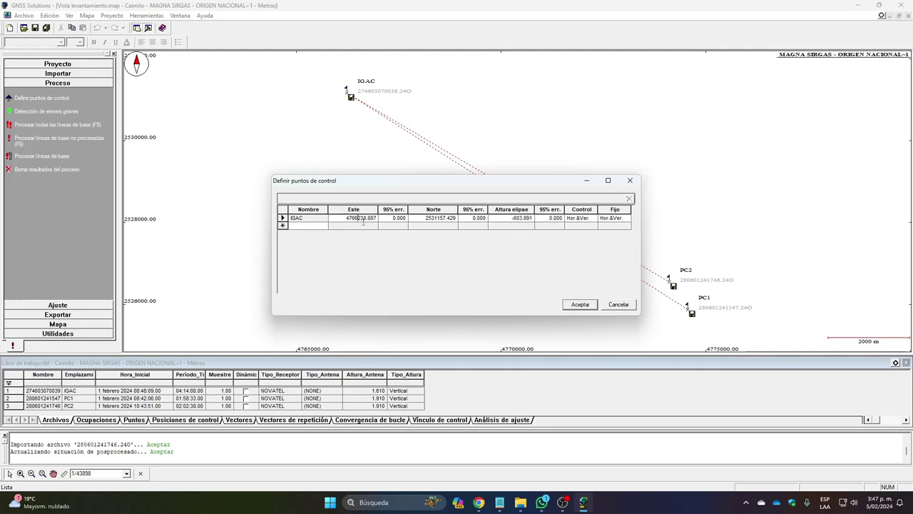
{"action": "left_click", "coordinate": [454, 218]}
{"action": "left_click", "coordinate": [364, 218]}
{"action": "key", "text": "Escape"}
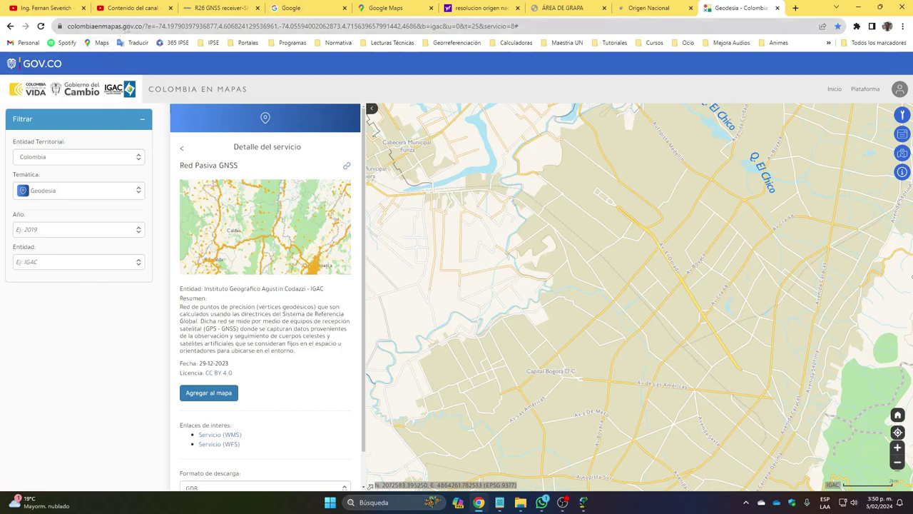
In Colombia en Mapas, add the Red Pasiva GNSS layer to the map and open the details of vertex GPS-SU-T-15 near Caimito.
{"action": "left_click", "coordinate": [223, 392]}
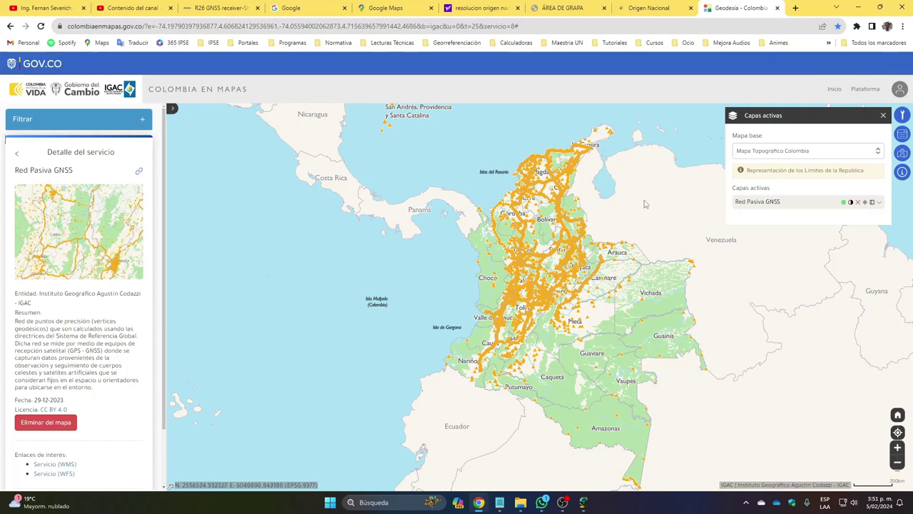
{"action": "key", "text": "plus"}
{"action": "scroll", "coordinate": [515, 190], "scroll_direction": "up", "scroll_amount": 5}
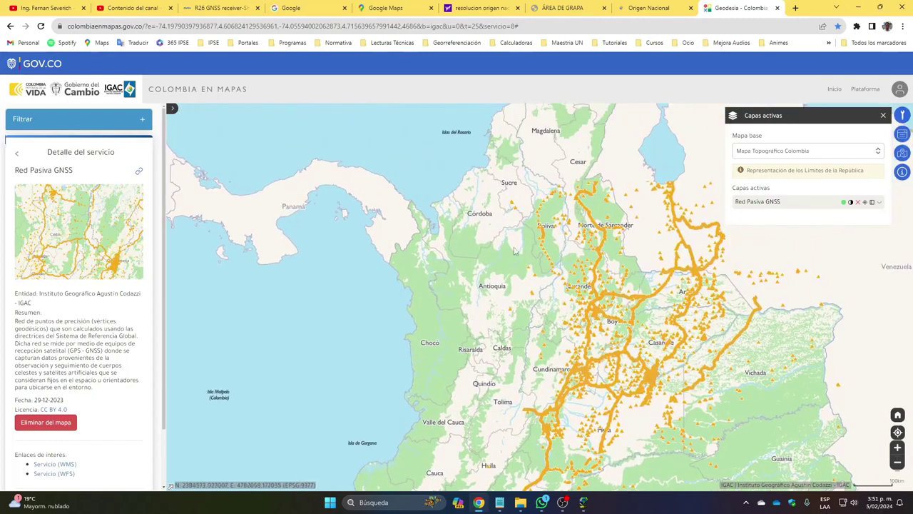
{"action": "scroll", "coordinate": [510, 221], "scroll_direction": "up", "scroll_amount": 2}
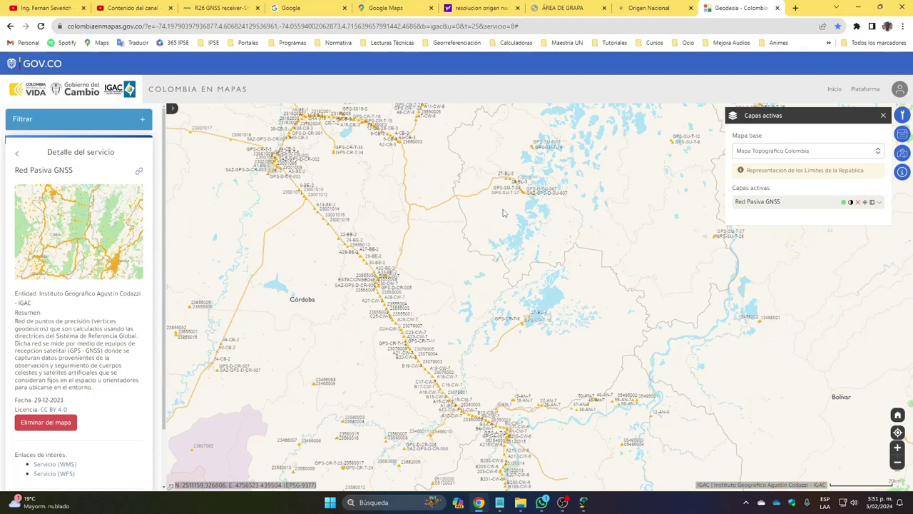
{"action": "scroll", "coordinate": [517, 232], "scroll_direction": "down", "scroll_amount": 2}
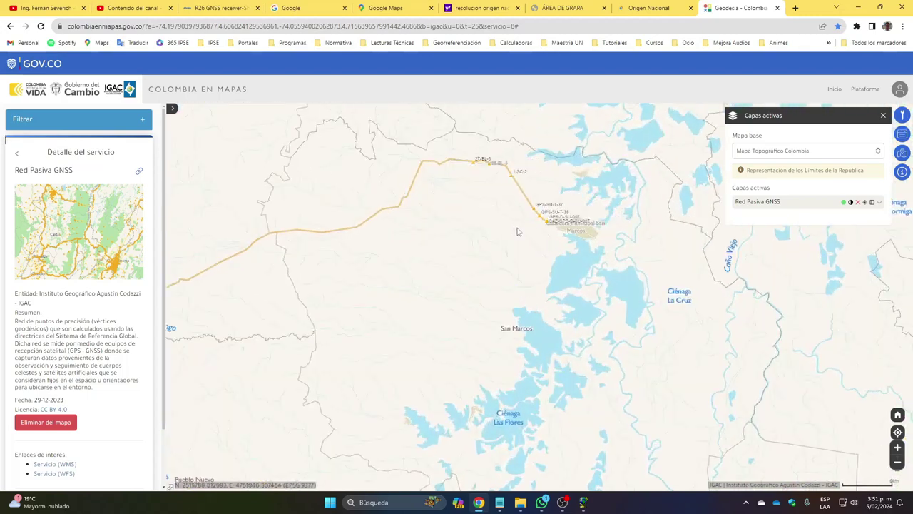
{"action": "scroll", "coordinate": [519, 227], "scroll_direction": "up", "scroll_amount": 4}
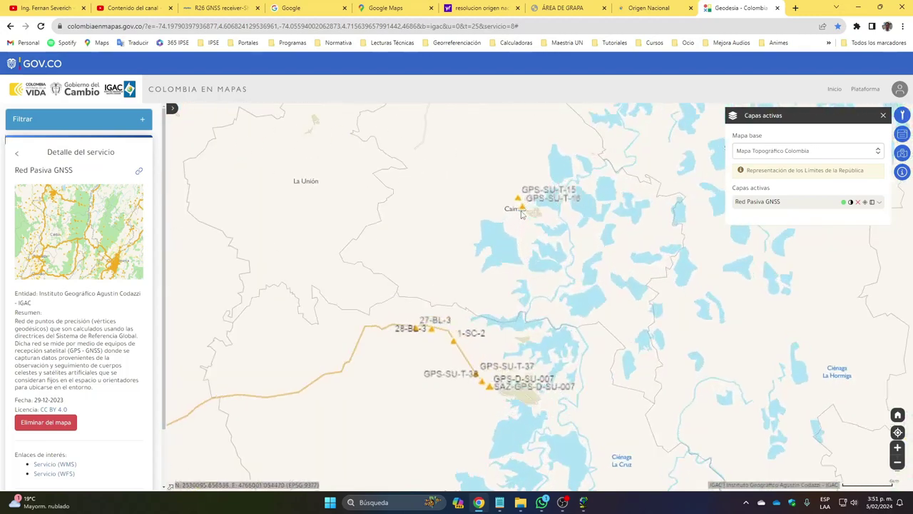
{"action": "scroll", "coordinate": [498, 258], "scroll_direction": "up", "scroll_amount": 3}
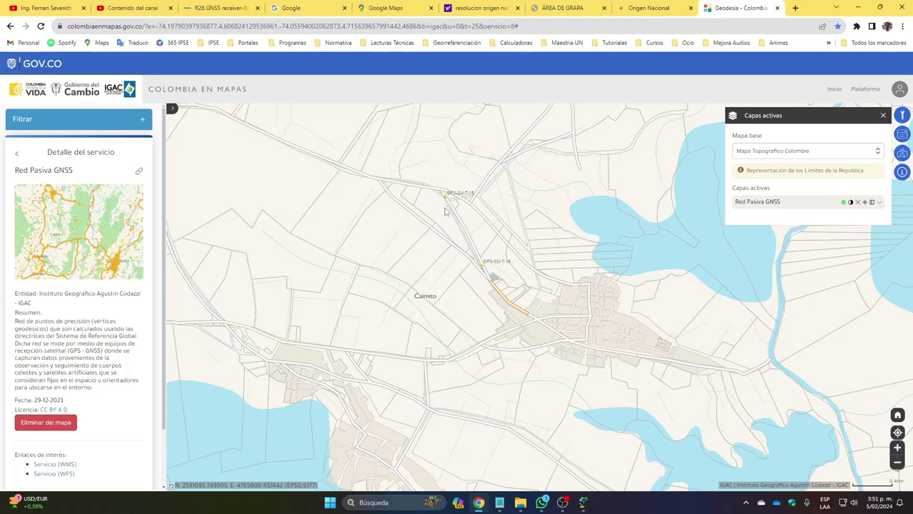
{"action": "scroll", "coordinate": [446, 204], "scroll_direction": "up", "scroll_amount": 2}
{"action": "left_click", "coordinate": [453, 183]}
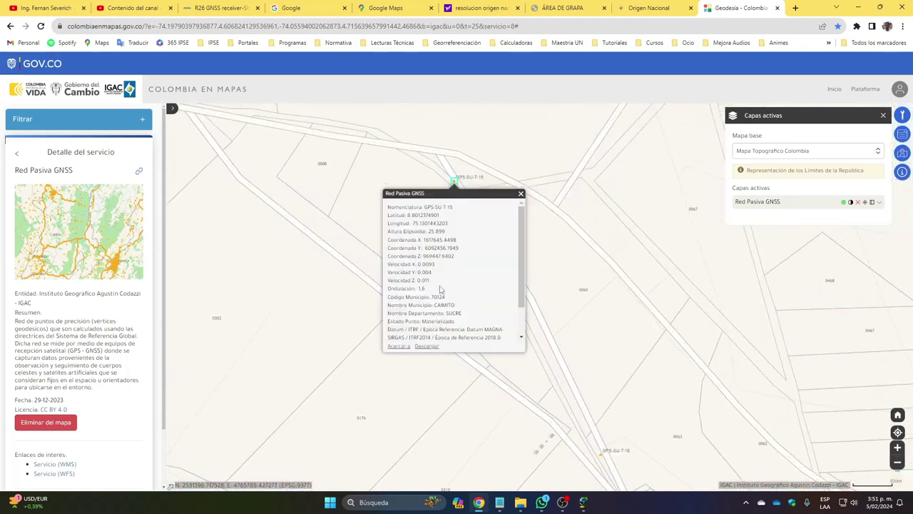
Review the details of vertex GPS-SU-T-15, open its attached GPS-SU-T-15.pdf, and examine the location sketches, approximate coordinates, obstacle diagram and plaque imprint.
{"action": "mouse_move", "coordinate": [523, 224]}
{"action": "left_mouse_down"}
{"action": "mouse_move", "coordinate": [524, 267]}
{"action": "mouse_move", "coordinate": [523, 218]}
{"action": "left_mouse_up"}
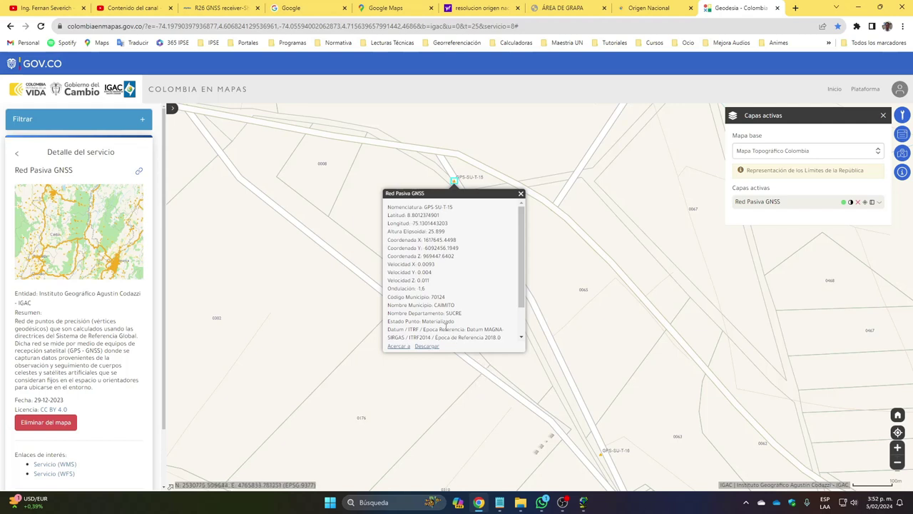
{"action": "scroll", "coordinate": [457, 329], "scroll_direction": "down", "scroll_amount": 2}
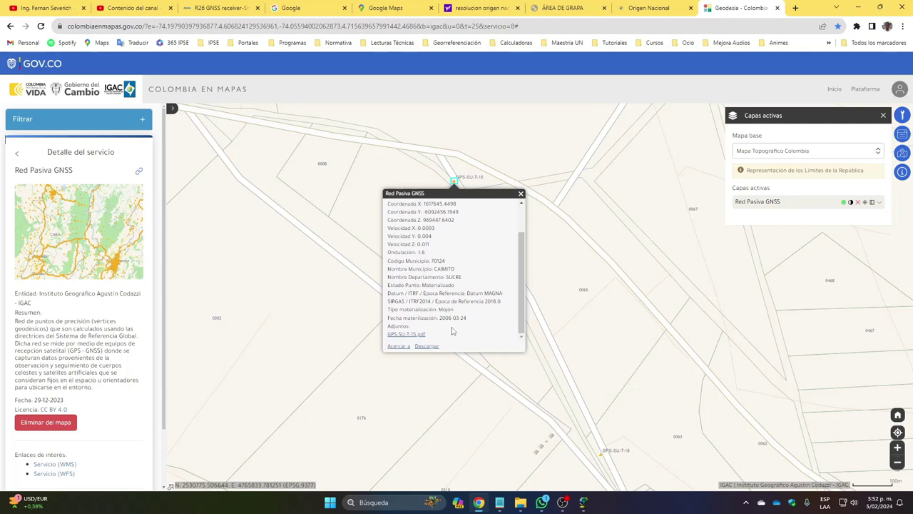
{"action": "left_click", "coordinate": [416, 334]}
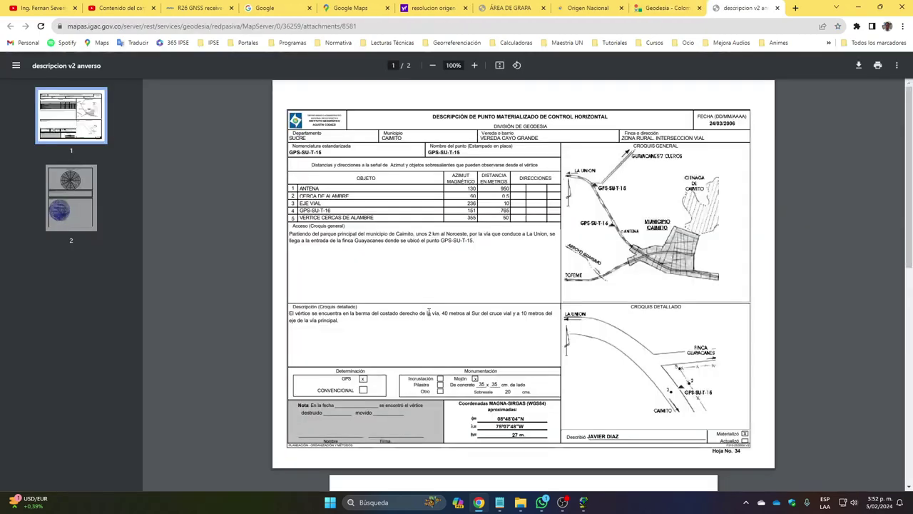
{"action": "scroll", "coordinate": [497, 325], "scroll_direction": "up", "scroll_amount": 3}
{"action": "scroll", "coordinate": [497, 326], "scroll_direction": "down", "scroll_amount": 3}
{"action": "scroll", "coordinate": [374, 287], "scroll_direction": "up", "scroll_amount": 2}
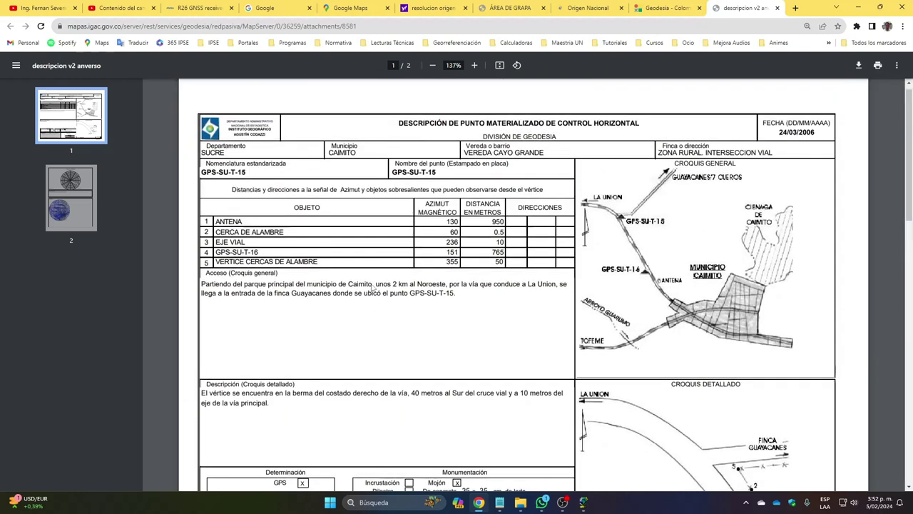
{"action": "scroll", "coordinate": [352, 430], "scroll_direction": "down", "scroll_amount": 15}
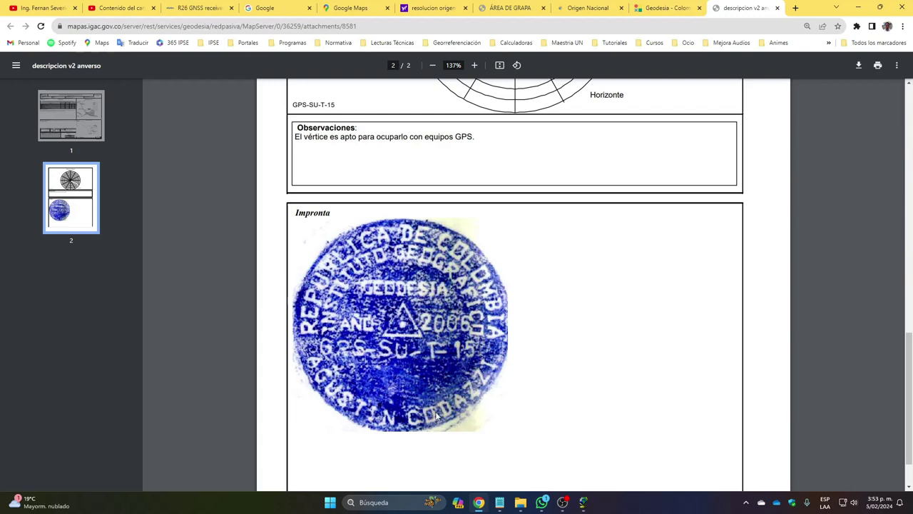
{"action": "scroll", "coordinate": [436, 416], "scroll_direction": "up", "scroll_amount": 8}
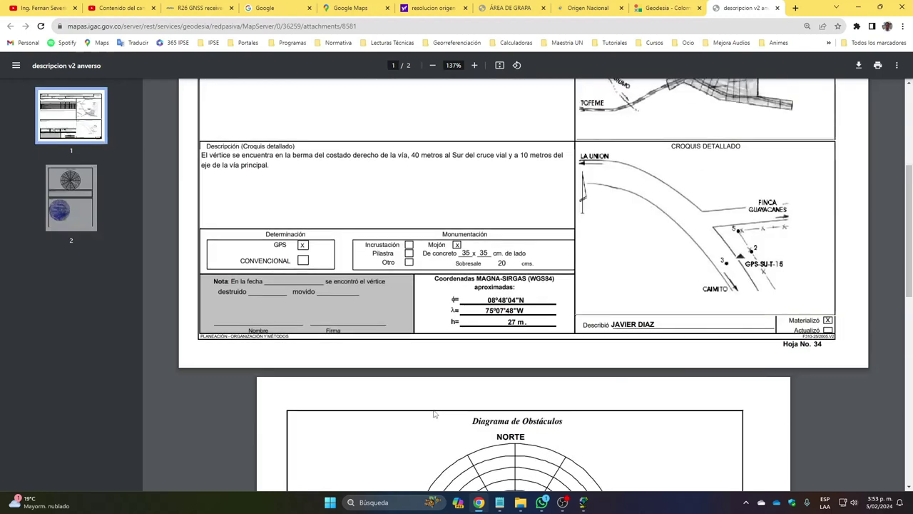
Copy the GPS-SU-T-15 vertex details from Colombia en Mapas into a new Notepad note.
{"action": "key", "text": "ctrl+shift+Tab"}
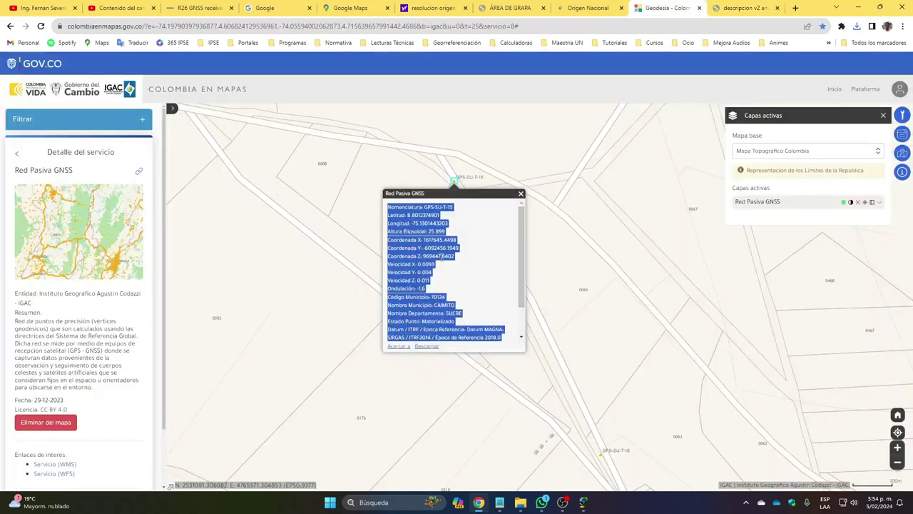
{"action": "left_click", "coordinate": [499, 502]}
{"action": "key", "text": "ctrl+n"}
{"action": "type", "text": "Nomenclatura: GPS-SU-T-15 Latitud: 8.8012374901 Longitud: -75.1301443203 Altura Elipsoidal: 25.899 Coordenada X: 1617645.4498 Coordenada Y: -6092456.1949 Coordenada Z: 969447.6402 Velocidad X: 0.0093 Velocidad Y: 0.004 Velocidad Z: 0.011 Ondulación: -1,6 Código Municipio: 70124 Nombre Municipio: CAIMITO Nombre Departamento: SUCRE Estado Punto: Materializado Datum / ITRF / Epoca Referencia: Datum MAGNA-SIRGAS / ITRF2014 / Época de Referencia 2018.0 Tipo materialización: Mojón Fecha materialización: 2006-03-24"}
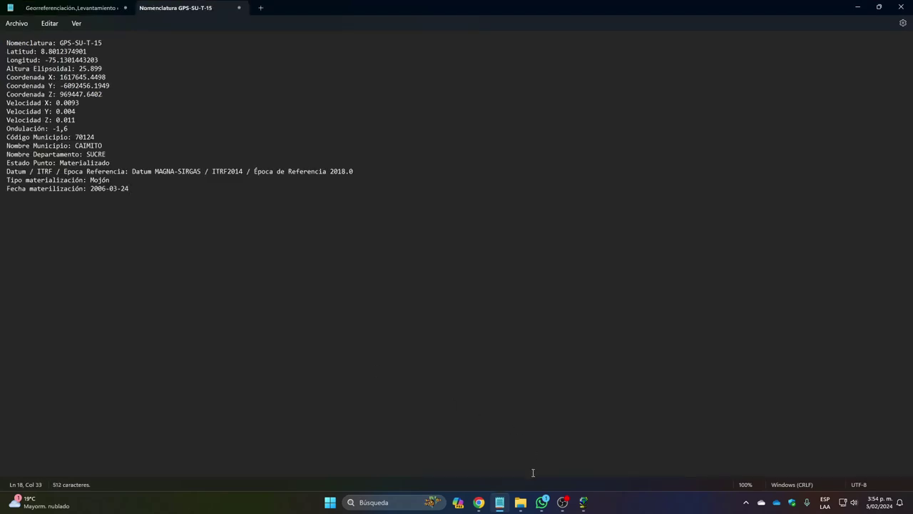
Launch MagnaSirgas5 from the MagnaSirgas5.1 folder and open the epoch change calculation for an individual point.
{"action": "mouse_move", "coordinate": [521, 502]}
{"action": "left_click", "coordinate": [452, 448]}
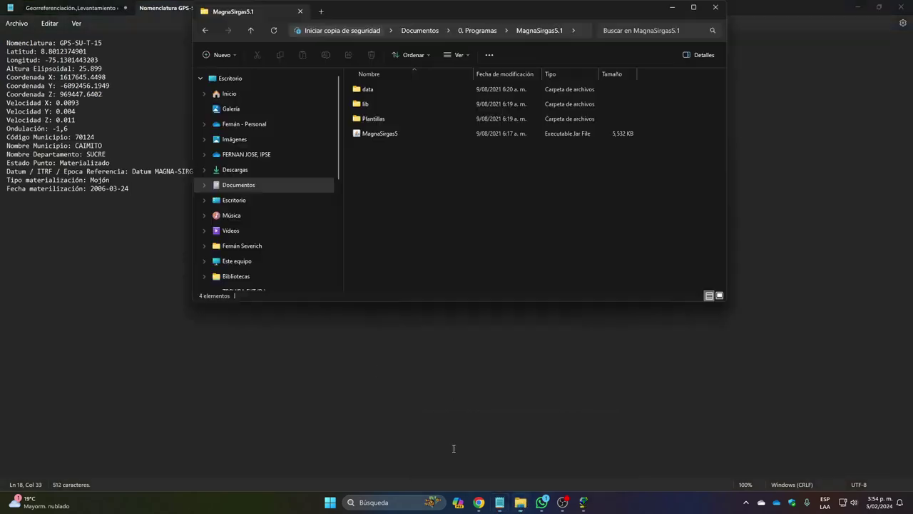
{"action": "double_click", "coordinate": [389, 136]}
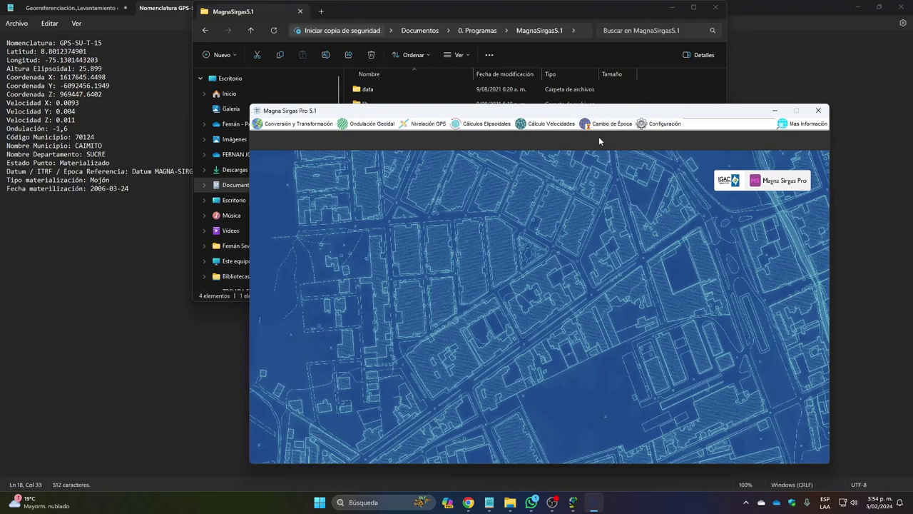
{"action": "left_click", "coordinate": [611, 124]}
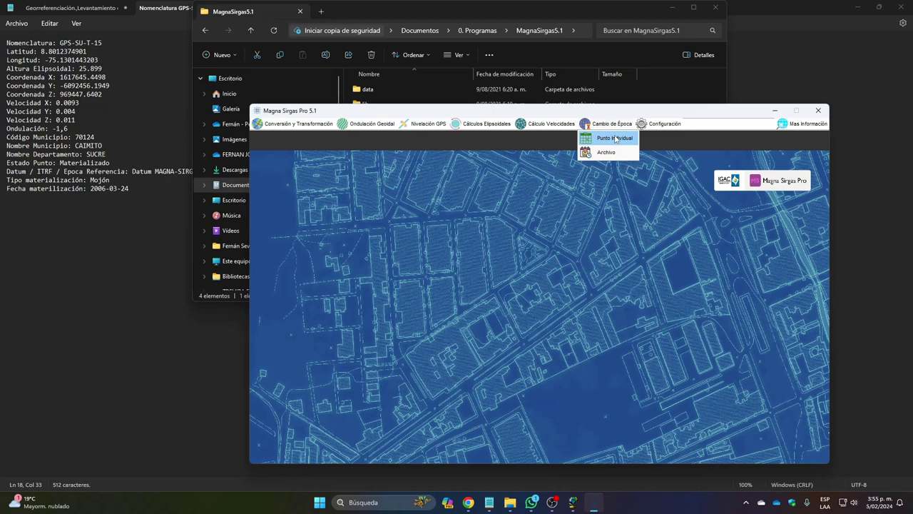
{"action": "left_click", "coordinate": [611, 139]}
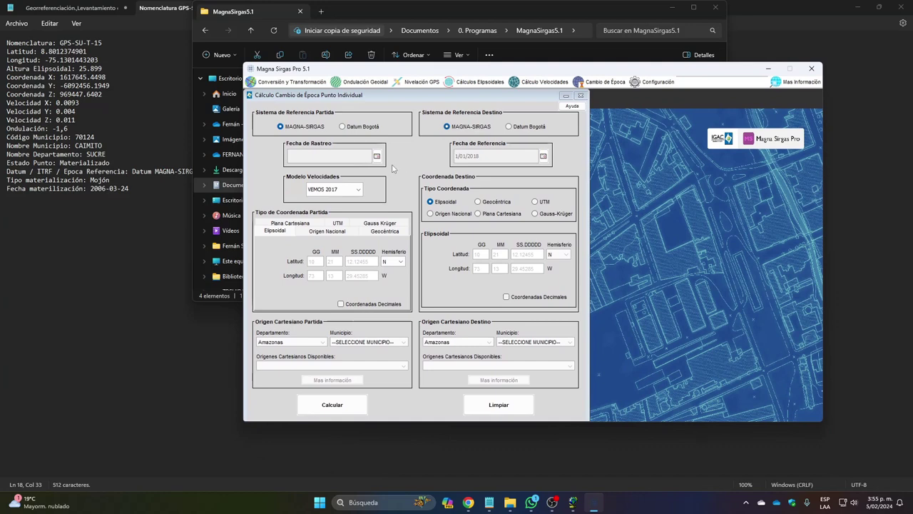
Check the vertex's materialization date in the Notepad note, and set the tracking date to 24/03/2006 with the VEMOS 2017 velocity model in Magna Sirgas Pro.
{"action": "left_click", "coordinate": [141, 212]}
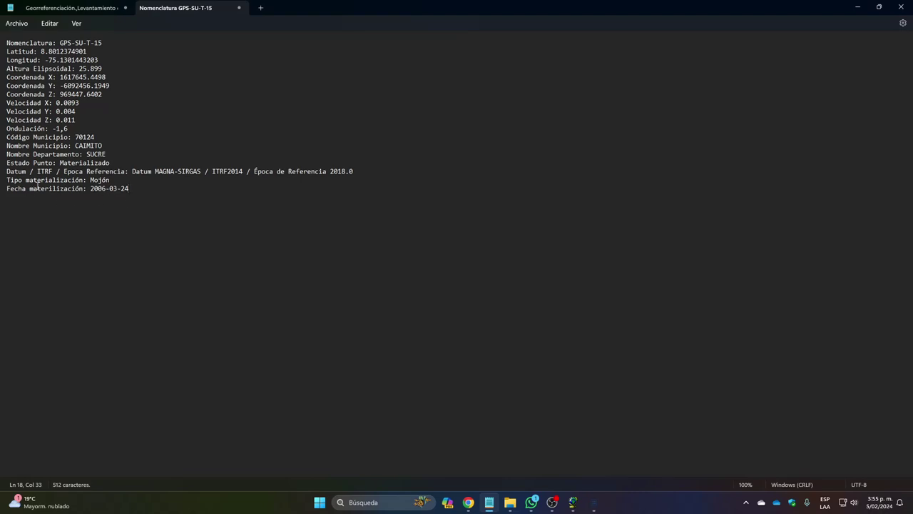
{"action": "left_click_drag", "start_coordinate": [129, 189], "coordinate": [91, 191]}
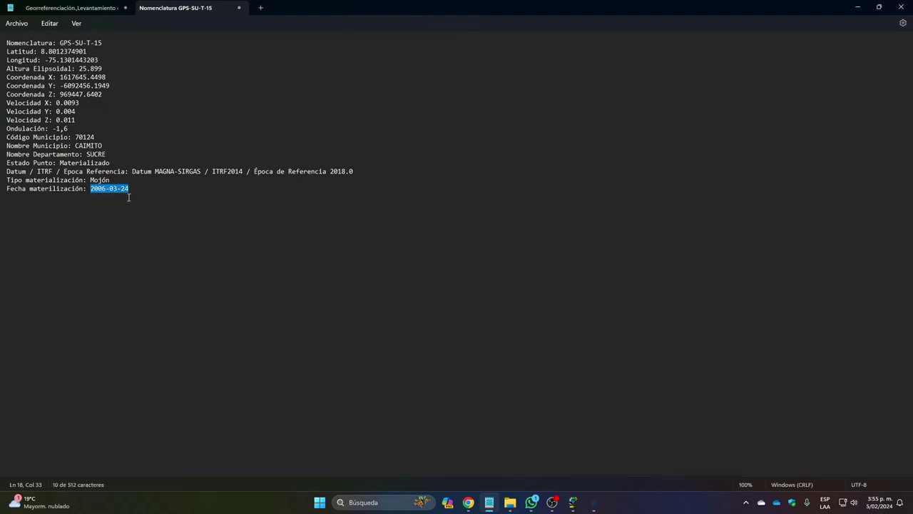
{"action": "left_click", "coordinate": [858, 6]}
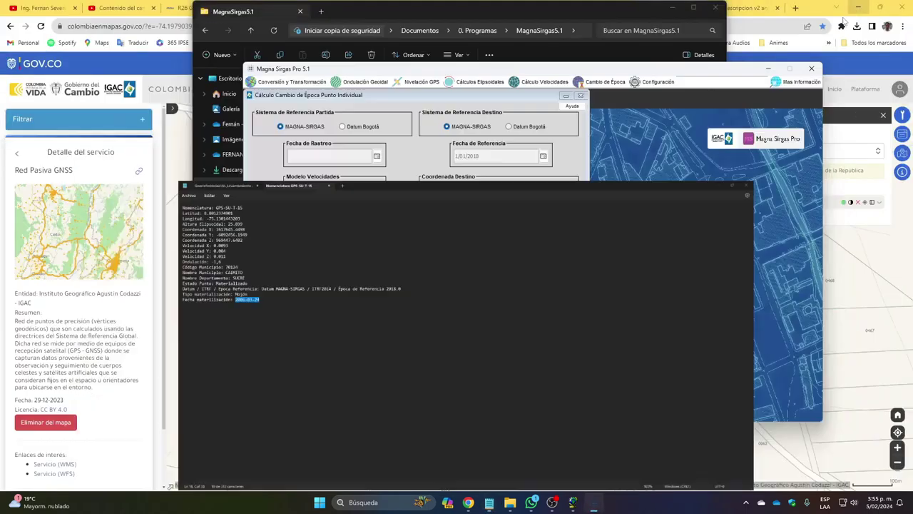
{"action": "left_click", "coordinate": [328, 171]}
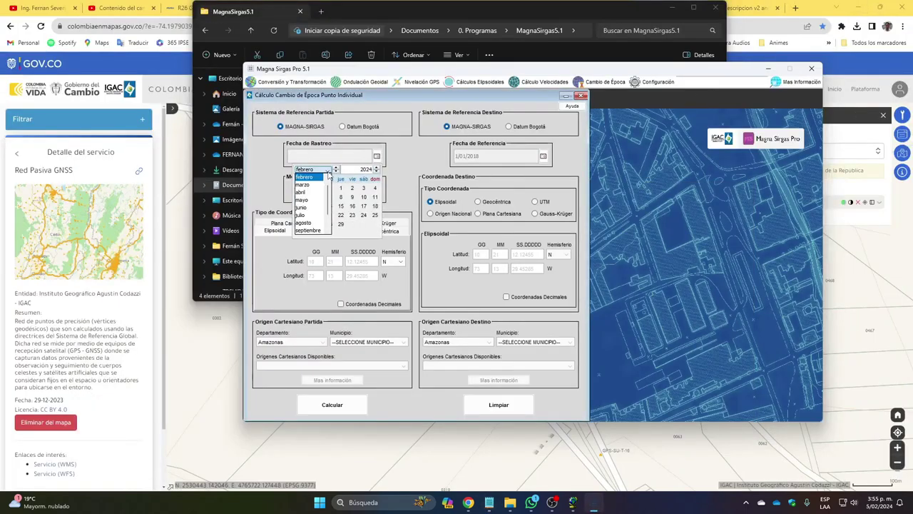
{"action": "scroll", "coordinate": [327, 183], "scroll_direction": "up", "scroll_amount": 1}
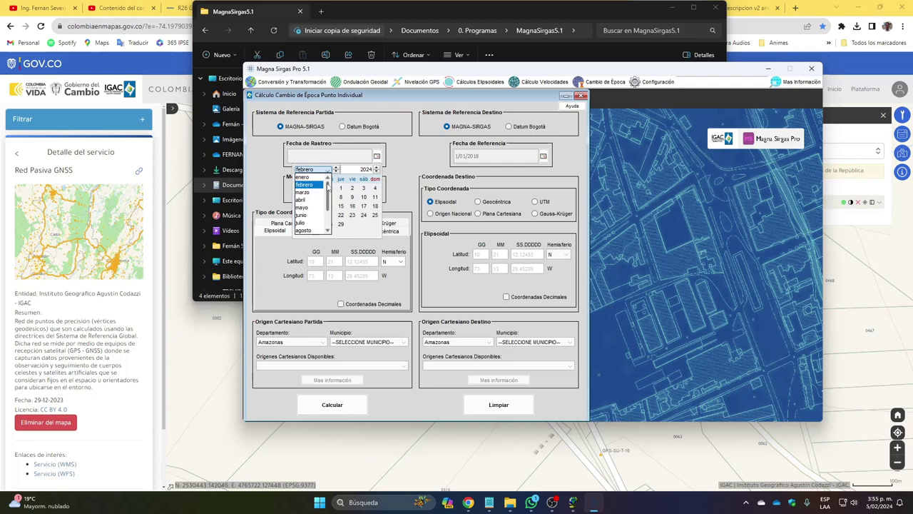
{"action": "left_click", "coordinate": [313, 192]}
{"action": "left_click_drag", "start_coordinate": [376, 172], "coordinate": [376, 171]}
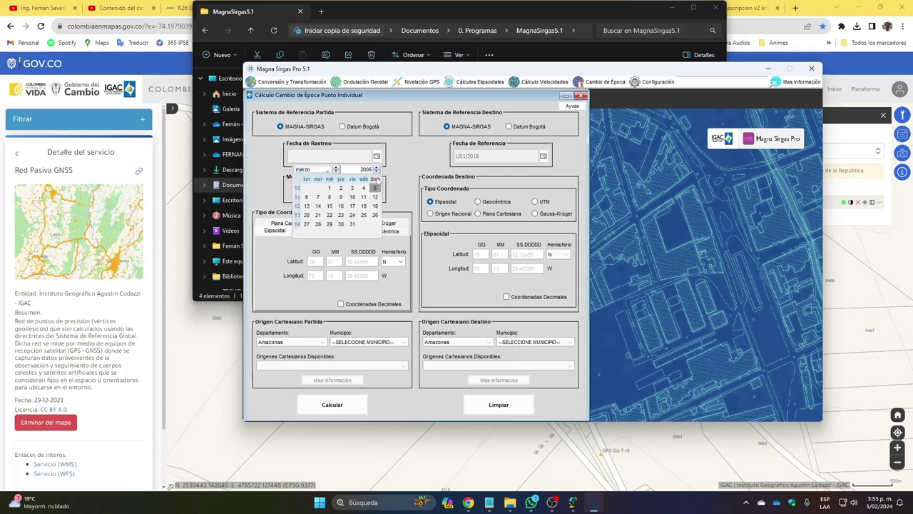
{"action": "left_click", "coordinate": [489, 503]}
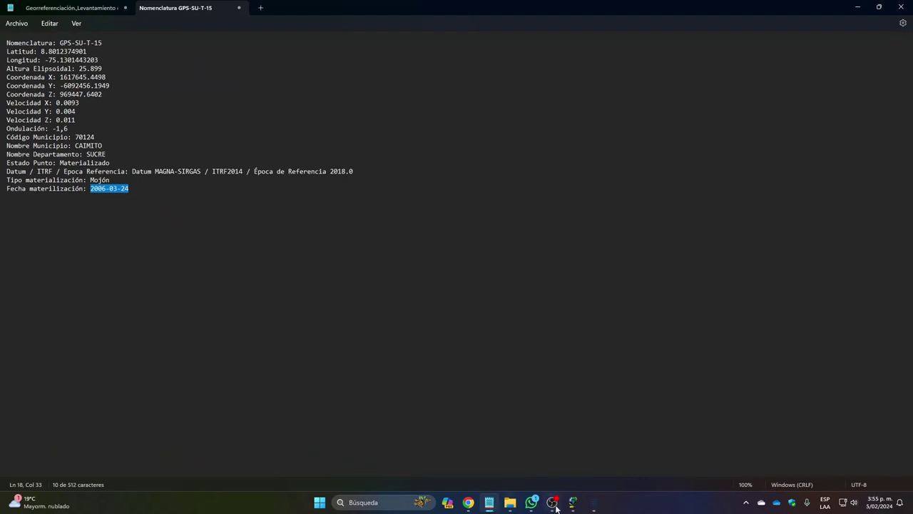
{"action": "left_click", "coordinate": [593, 502]}
{"action": "left_click", "coordinate": [358, 189]}
{"action": "left_click", "coordinate": [355, 203]}
{"action": "left_click", "coordinate": [358, 189]}
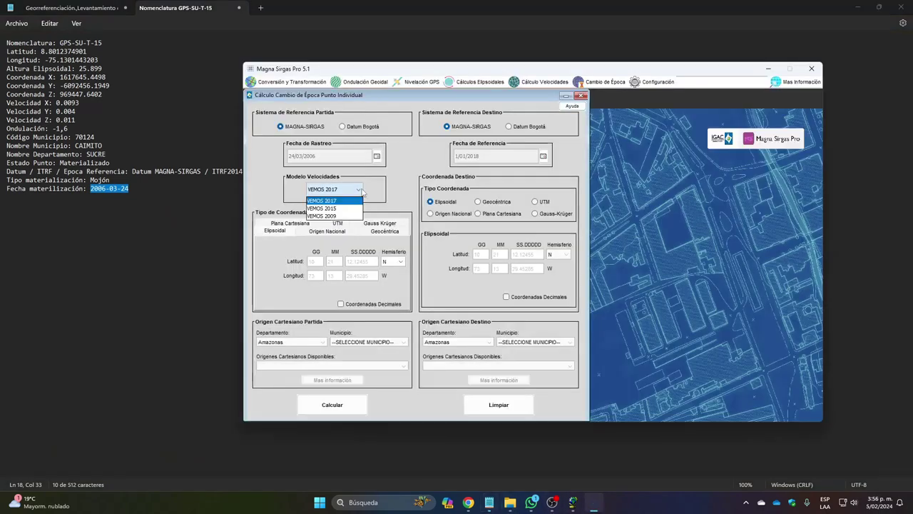
Choose geocentric source coordinates and copy the vertex's X value, 1617645.4498, from the note.
{"action": "left_click", "coordinate": [313, 261]}
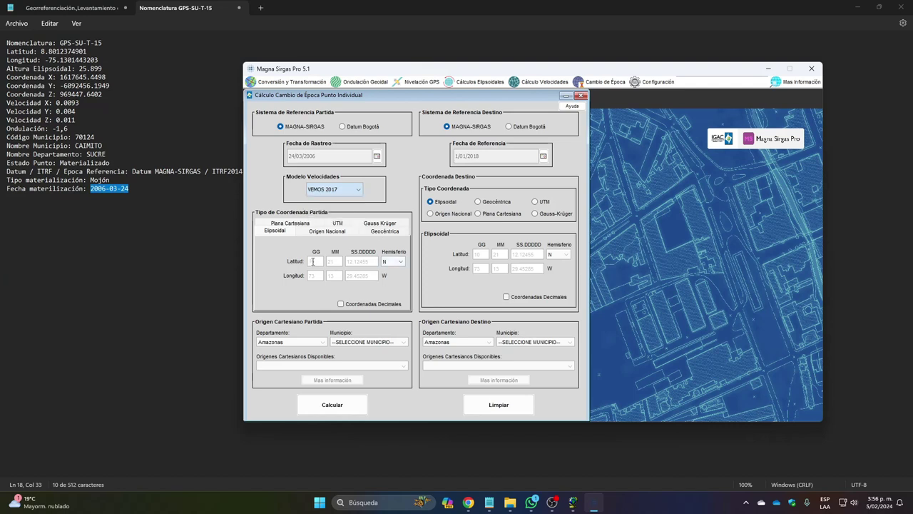
{"action": "left_click", "coordinate": [375, 232]}
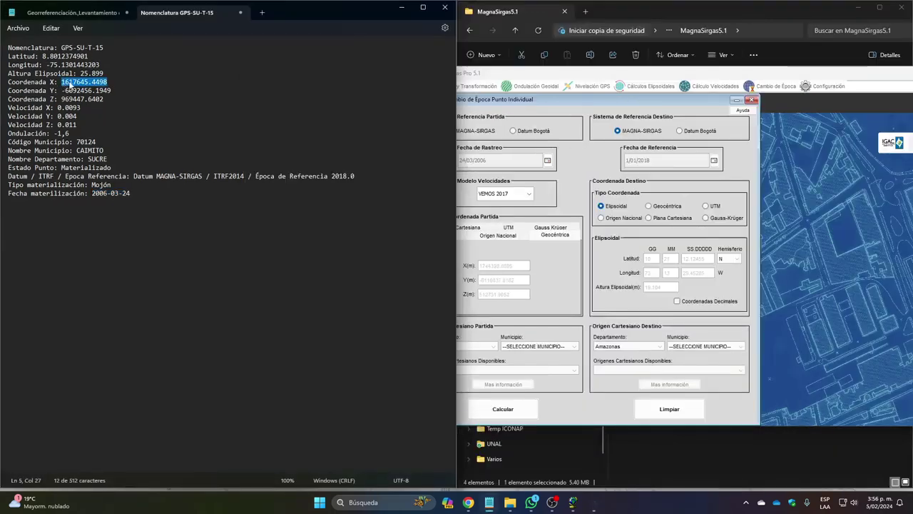
{"action": "right_click", "coordinate": [69, 82]}
{"action": "left_click", "coordinate": [107, 123]}
{"action": "left_click", "coordinate": [489, 268]}
{"action": "type", "text": "1617645.4498"}
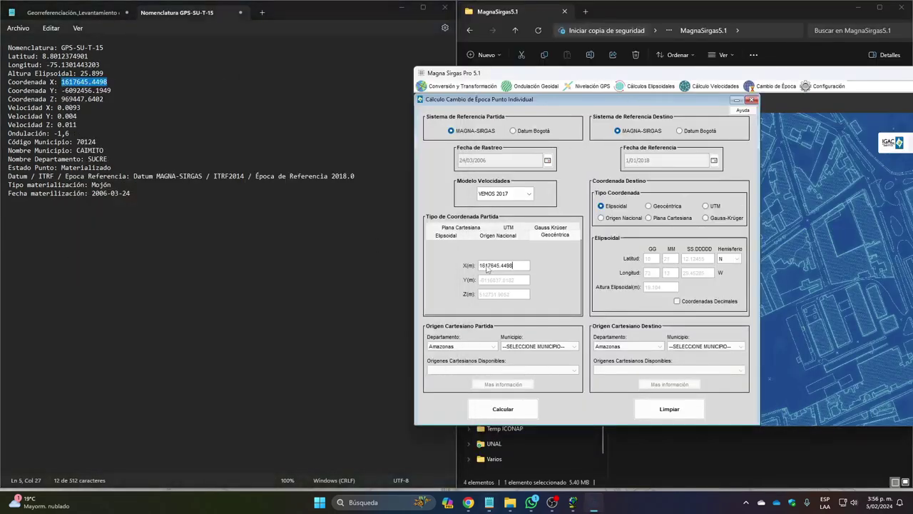
Copy the remaining geocentric coordinates from the note: Y -6092456.1949 and Z 969447.6402.
{"action": "left_click_drag", "start_coordinate": [61, 90], "coordinate": [111, 90]}
{"action": "right_click", "coordinate": [65, 91]}
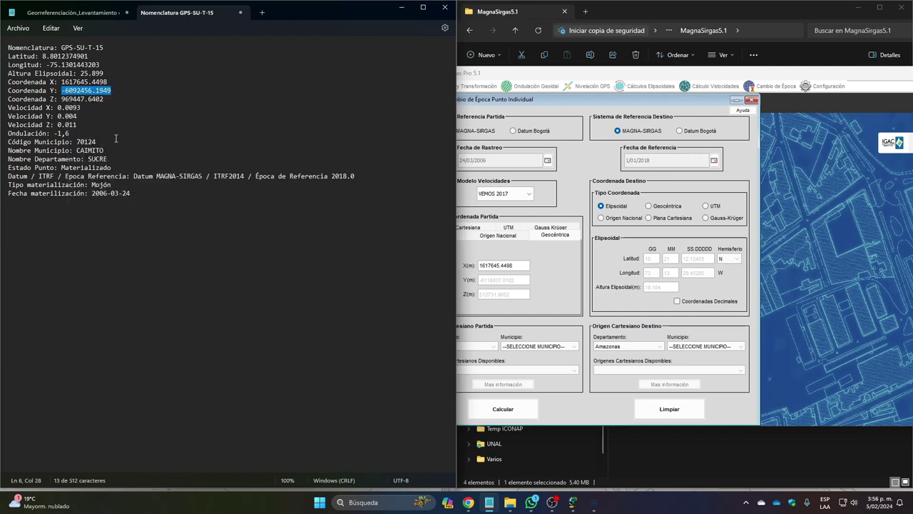
{"action": "left_click", "coordinate": [92, 136]}
{"action": "left_click", "coordinate": [508, 280]}
{"action": "key", "text": "ctrl+v"}
{"action": "left_click_drag", "start_coordinate": [105, 99], "coordinate": [61, 100]}
{"action": "right_click", "coordinate": [63, 99]}
{"action": "left_click", "coordinate": [121, 142]}
{"action": "left_click", "coordinate": [506, 294]}
{"action": "key", "text": "ctrl+v"}
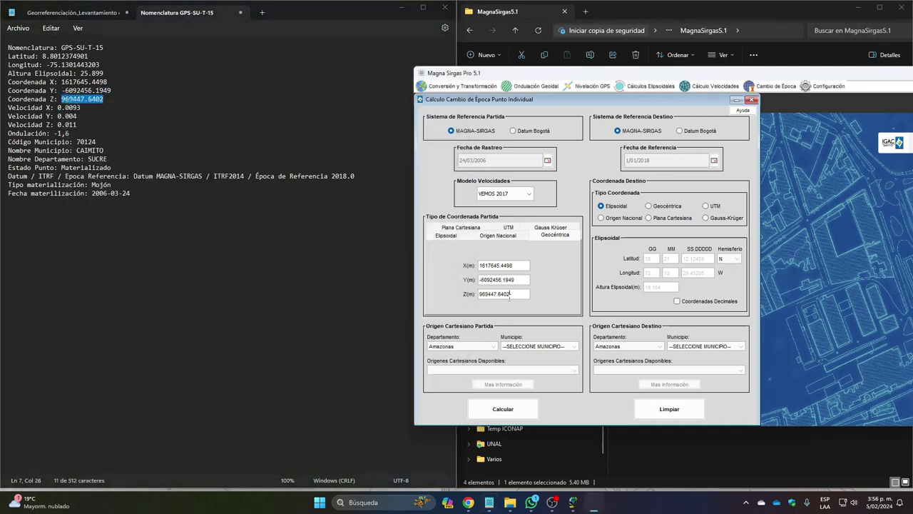
Set the destination coordinate type to Origen Nacional and change the reference date's month to February.
{"action": "left_click", "coordinate": [635, 220]}
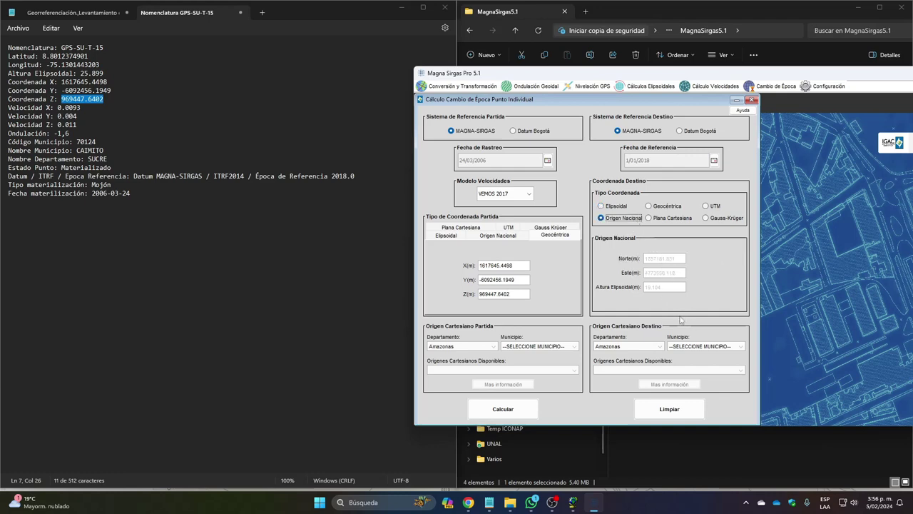
{"action": "left_click", "coordinate": [714, 159]}
{"action": "left_click", "coordinate": [663, 174]}
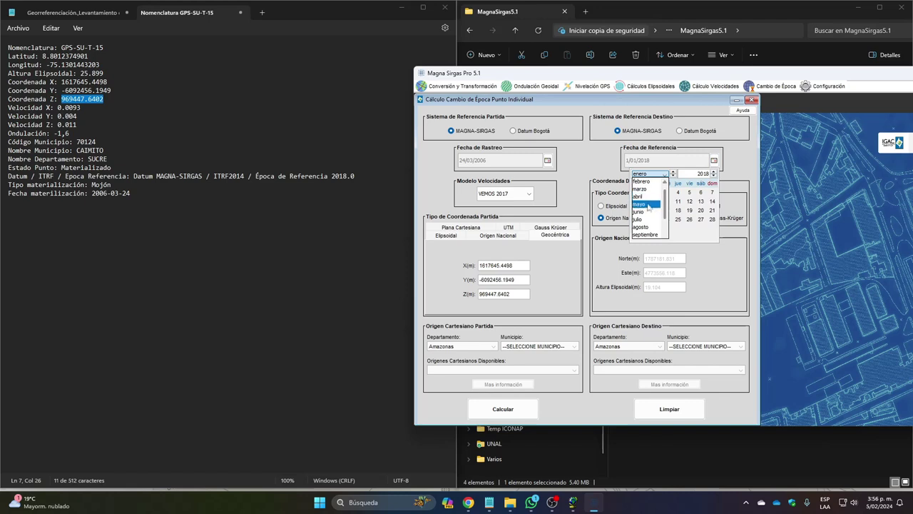
{"action": "left_click", "coordinate": [646, 184]}
Try to change the reference date's year to 2024.
{"action": "left_click", "coordinate": [713, 160]}
{"action": "left_click", "coordinate": [712, 172]}
{"action": "left_click", "coordinate": [713, 171]}
{"action": "left_click", "coordinate": [712, 171]}
{"action": "left_click", "coordinate": [712, 171]}
{"action": "left_click", "coordinate": [712, 172]}
{"action": "left_click", "coordinate": [713, 171]}
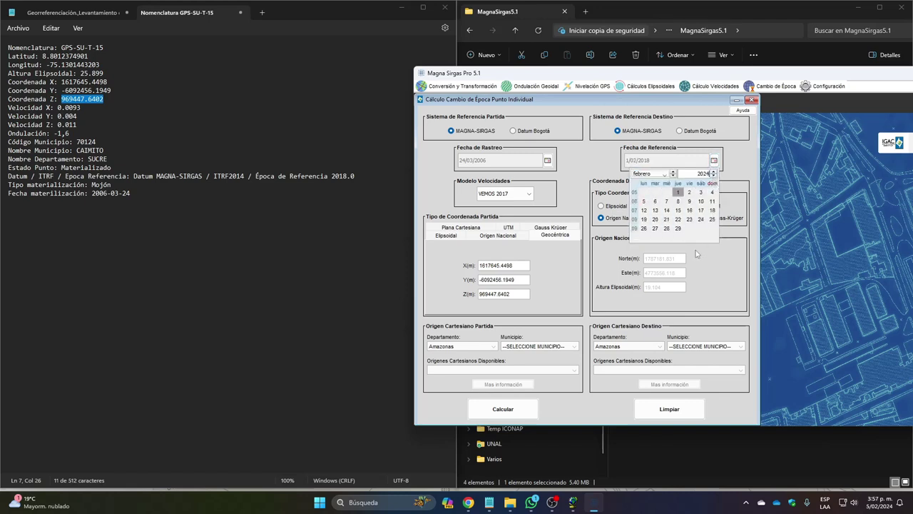
{"action": "left_click", "coordinate": [699, 251]}
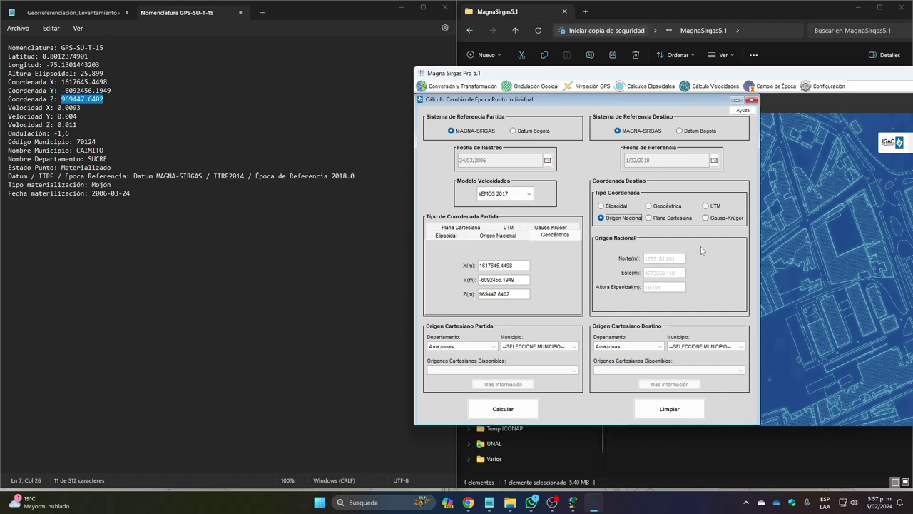
Review the vertex's X, Y and Z velocities in the note, and set the destination reference date to 1/02/2024.
{"action": "left_click_drag", "start_coordinate": [9, 108], "coordinate": [61, 109]}
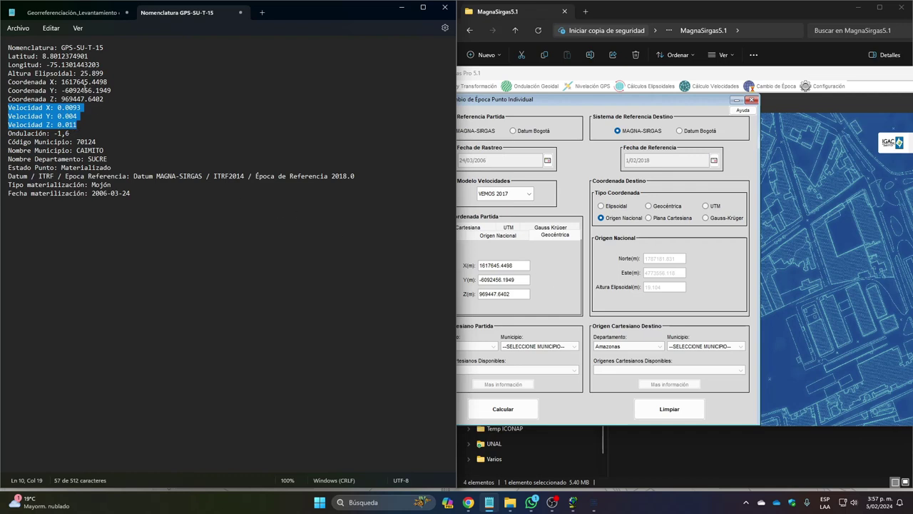
{"action": "left_click", "coordinate": [578, 215]}
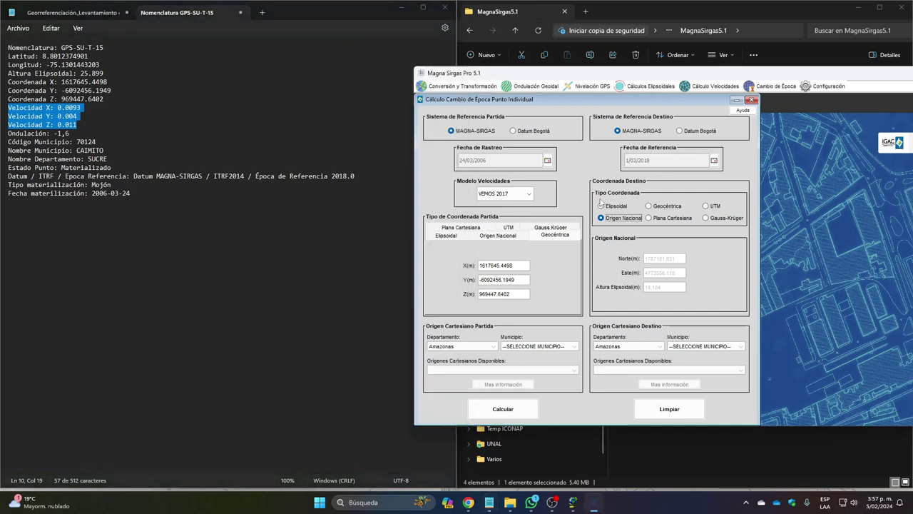
{"action": "left_click", "coordinate": [714, 159]}
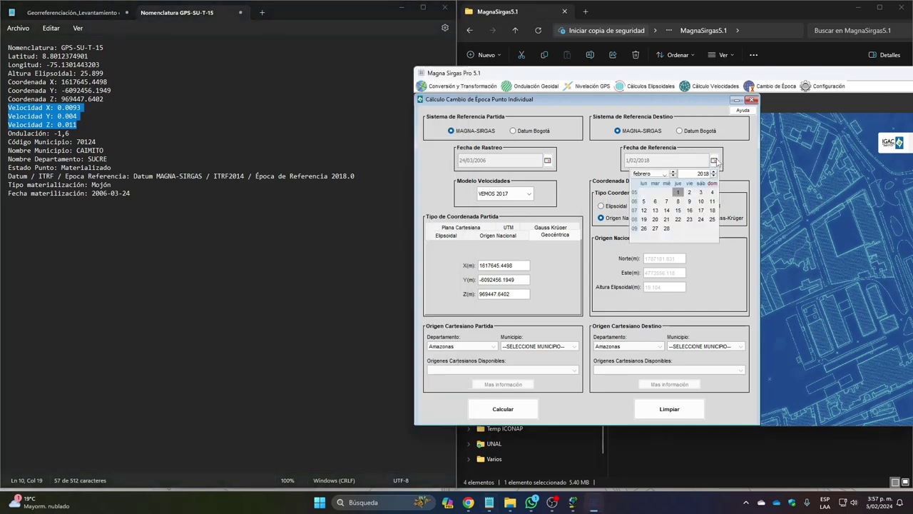
{"action": "left_click", "coordinate": [714, 172]}
{"action": "left_click", "coordinate": [713, 172]}
{"action": "left_click", "coordinate": [714, 172]}
{"action": "left_click", "coordinate": [714, 172]}
{"action": "left_click", "coordinate": [714, 172]}
{"action": "left_click", "coordinate": [714, 171]}
{"action": "left_click", "coordinate": [678, 193]}
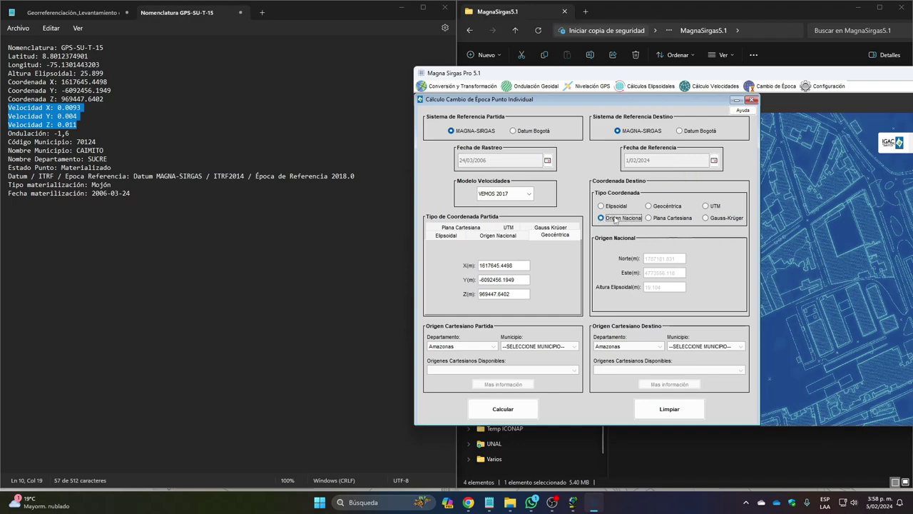
Calculate the Origen Nacional coordinates for the new epoch and switch back to the control point definitions in GNSS Solutions.
{"action": "left_click", "coordinate": [503, 409]}
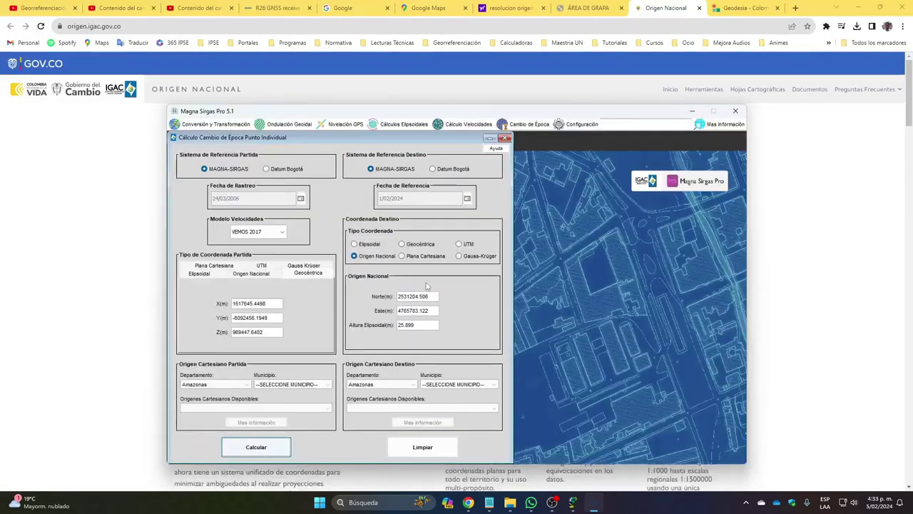
{"action": "left_click", "coordinate": [574, 502]}
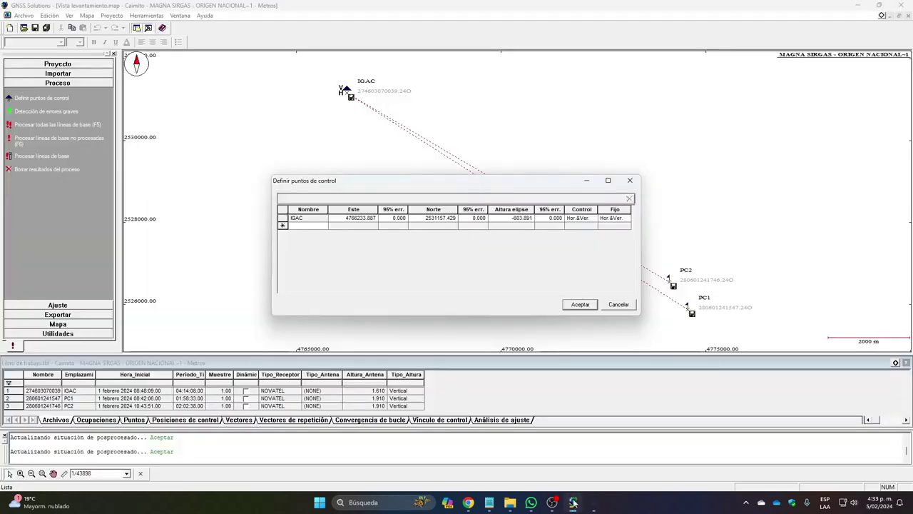
Copy the calculated Este value 4765783.122 from Magna Sirgas Pro into control point IGAC in GNSS Solutions.
{"action": "left_click_drag", "start_coordinate": [536, 183], "coordinate": [401, 146]}
{"action": "left_click", "coordinate": [30, 98]}
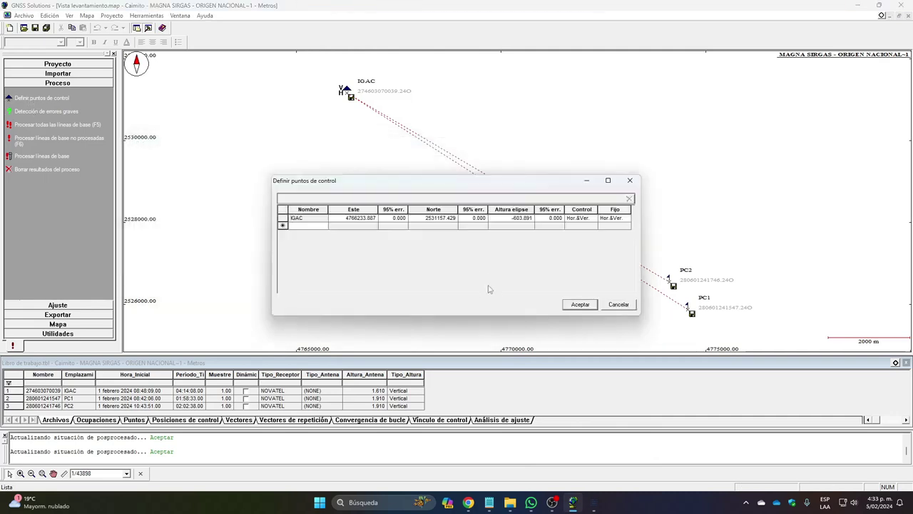
{"action": "left_click", "coordinate": [362, 218]}
{"action": "left_click", "coordinate": [341, 220]}
{"action": "left_click", "coordinate": [594, 502]}
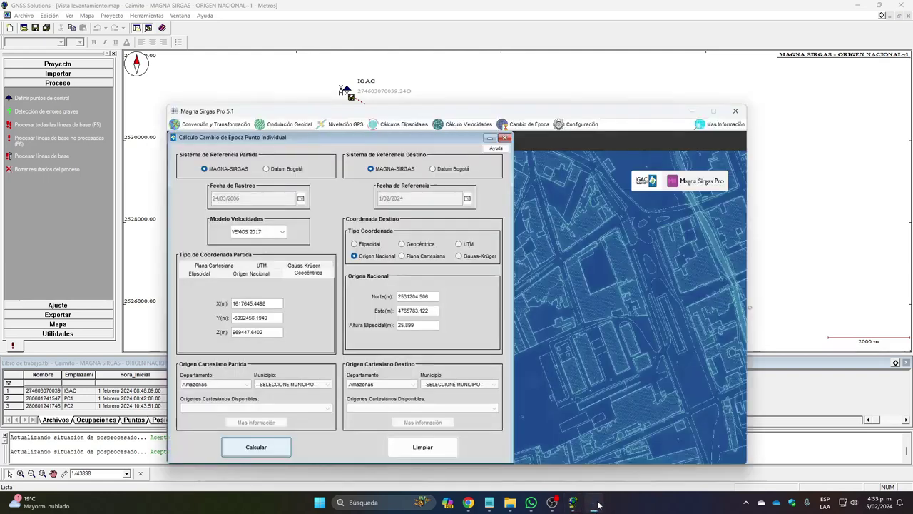
{"action": "double_click", "coordinate": [423, 311]}
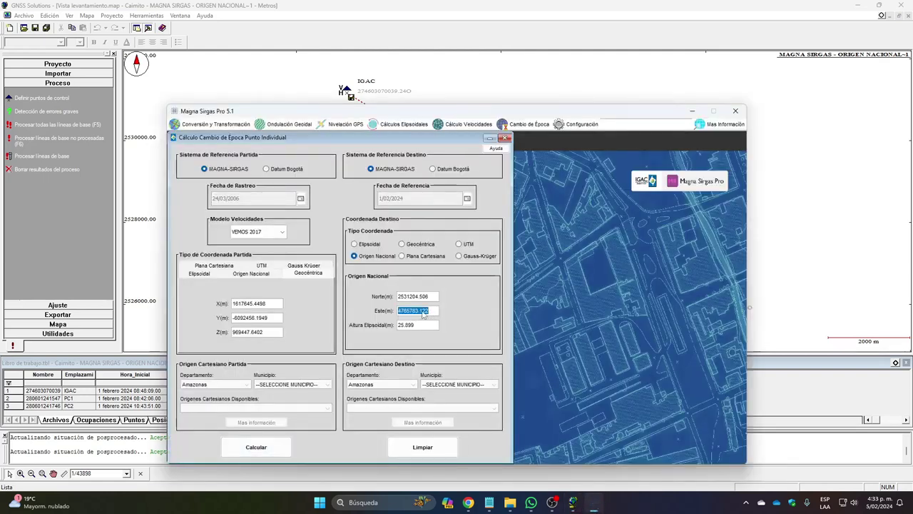
{"action": "left_click", "coordinate": [594, 502]}
{"action": "key", "text": "ctrl+v"}
Copy the calculated Norte value 2531204.506 from Magna Sirgas Pro into control point IGAC.
{"action": "left_click", "coordinate": [447, 218]}
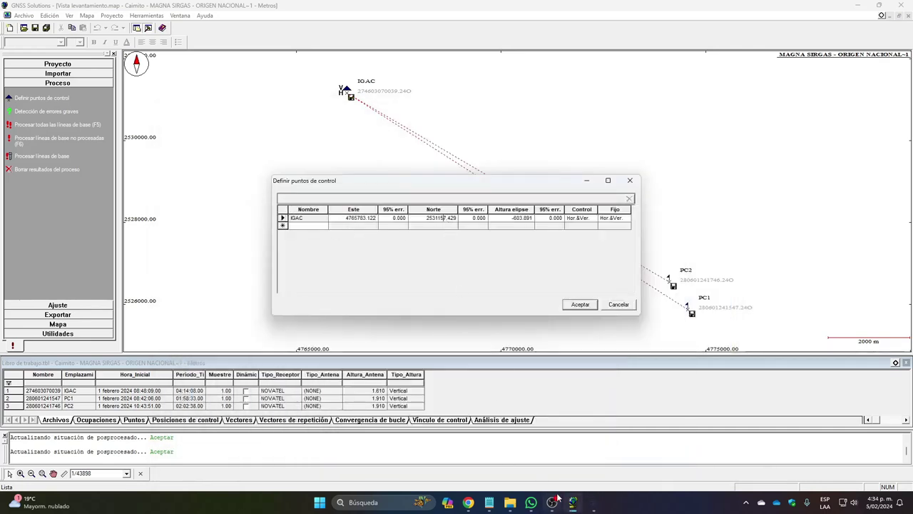
{"action": "left_click", "coordinate": [593, 503]}
{"action": "double_click", "coordinate": [425, 296]}
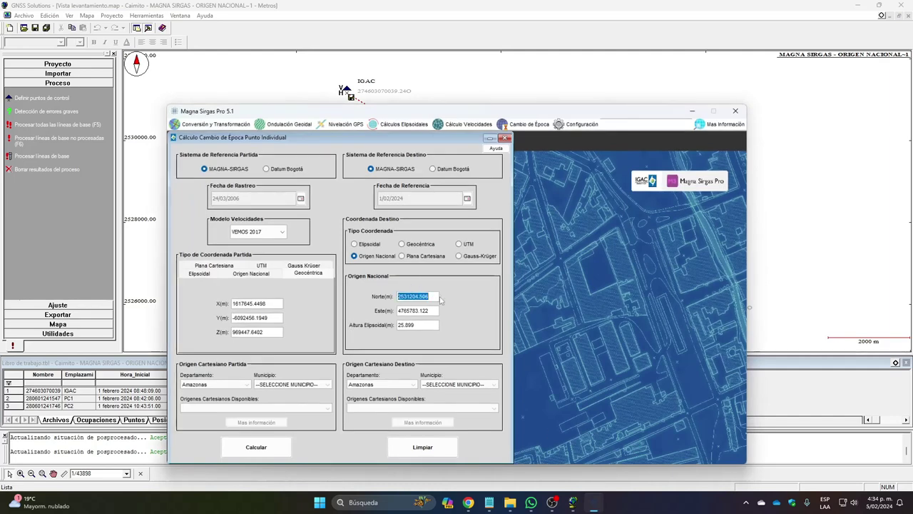
{"action": "left_click", "coordinate": [594, 502]}
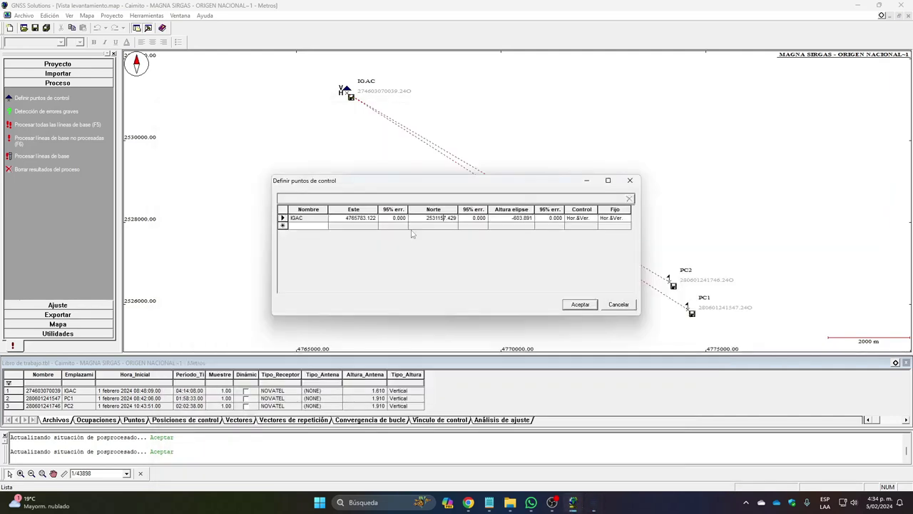
{"action": "left_click_drag", "start_coordinate": [427, 218], "coordinate": [468, 219]}
{"action": "key", "text": "ctrl+c"}
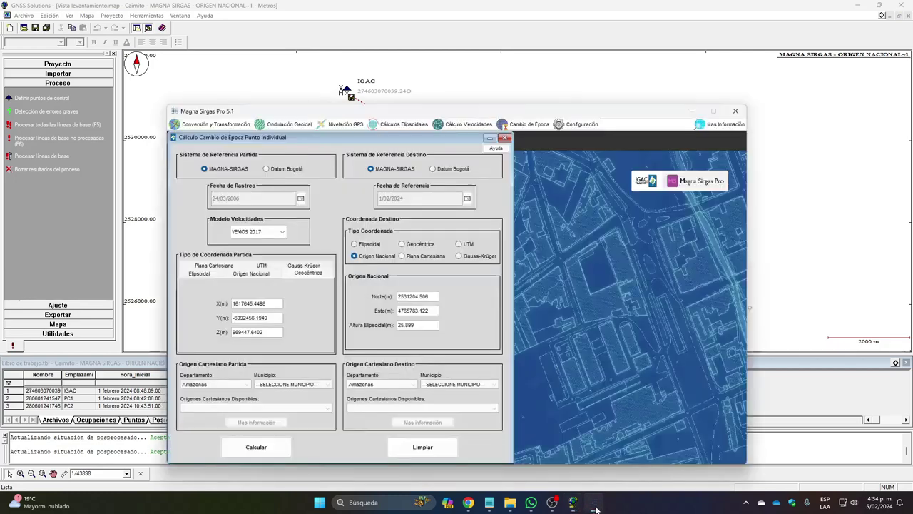
Copy the calculated ellipsoidal height 25.899 from Magna Sirgas Pro into IGAC's Altura elipse value.
{"action": "left_click", "coordinate": [594, 502]}
{"action": "left_click_drag", "start_coordinate": [415, 326], "coordinate": [391, 328]}
{"action": "key", "text": "ctrl+c"}
{"action": "left_click", "coordinate": [593, 502]}
{"action": "left_click", "coordinate": [511, 217]}
{"action": "left_click", "coordinate": [511, 217]}
{"action": "left_click_drag", "start_coordinate": [510, 218], "coordinate": [573, 224]}
{"action": "key", "text": "ctrl+v"}
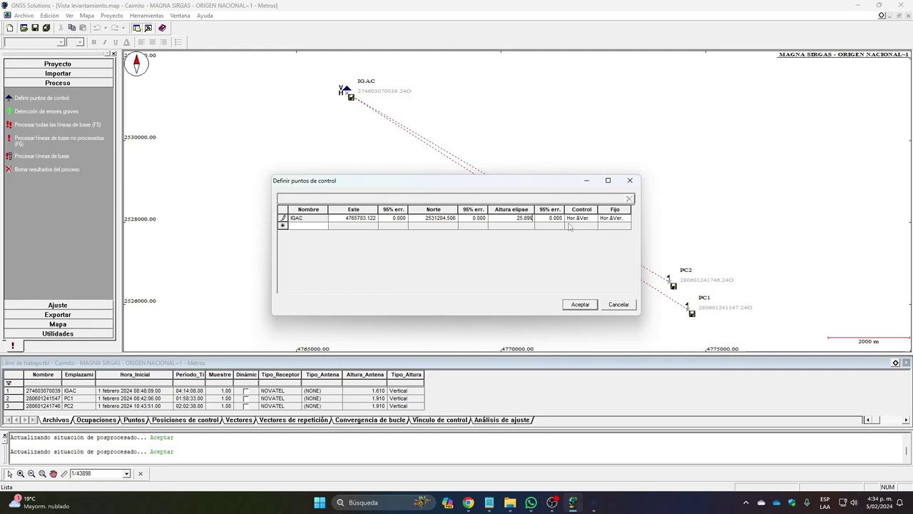
Keep IGAC fixed as Hor.&Ver. and accept the control point definition.
{"action": "left_click", "coordinate": [620, 218]}
{"action": "left_click", "coordinate": [627, 219]}
{"action": "left_click", "coordinate": [628, 219]}
{"action": "left_click", "coordinate": [579, 304]}
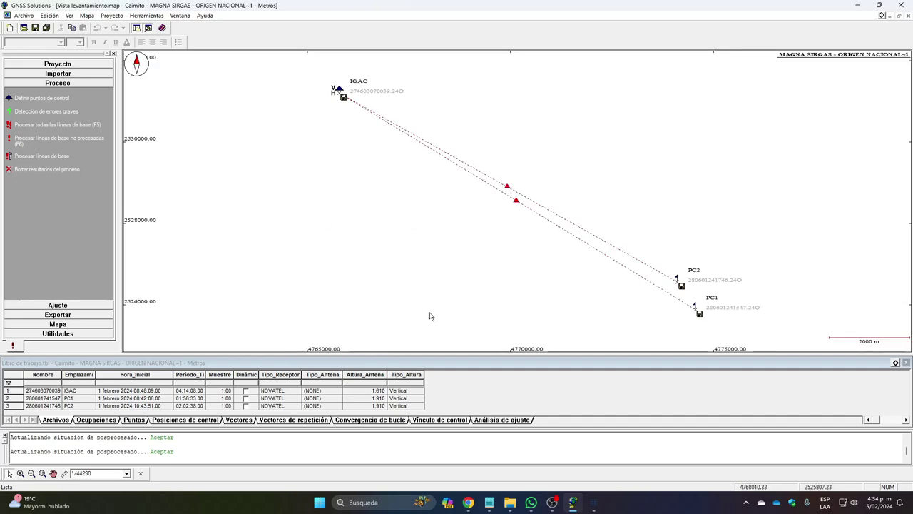
Run the gross error detection on the survey and process all baselines.
{"action": "left_click", "coordinate": [55, 112]}
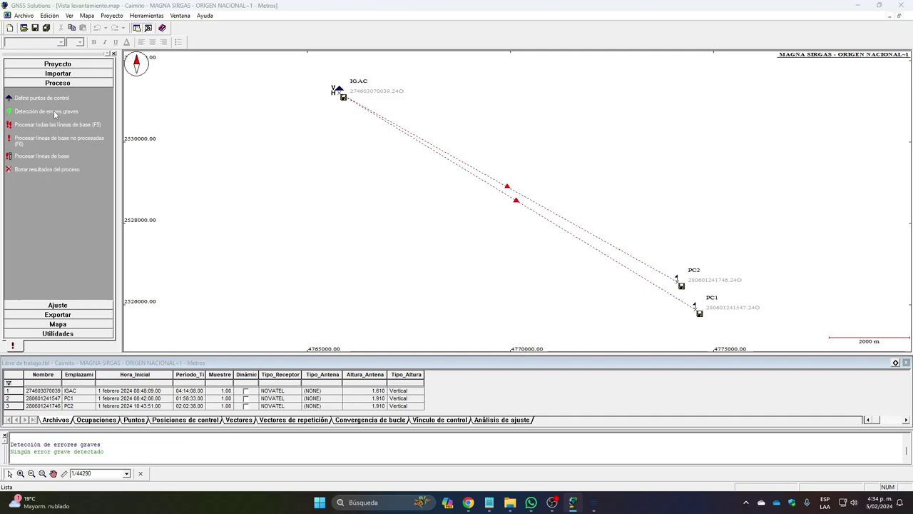
{"action": "left_click", "coordinate": [99, 458]}
{"action": "left_click_drag", "start_coordinate": [104, 451], "coordinate": [9, 451]}
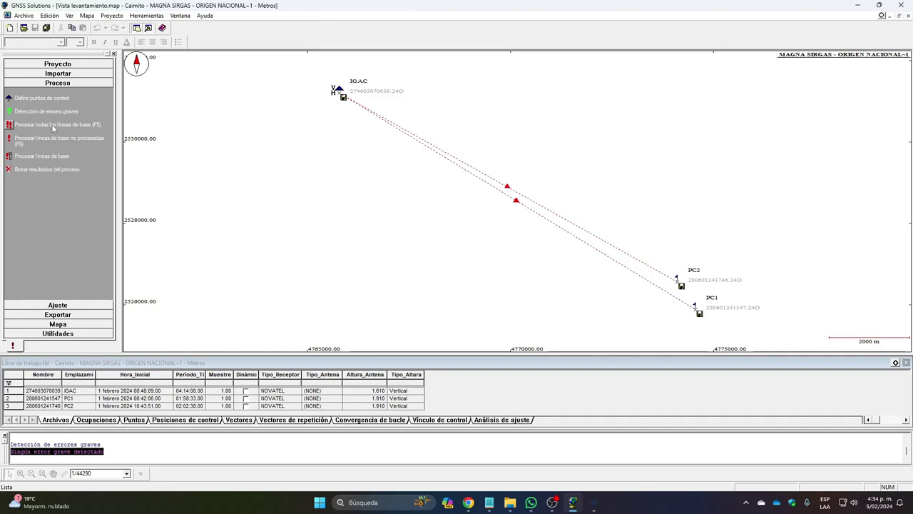
{"action": "left_click", "coordinate": [8, 125]}
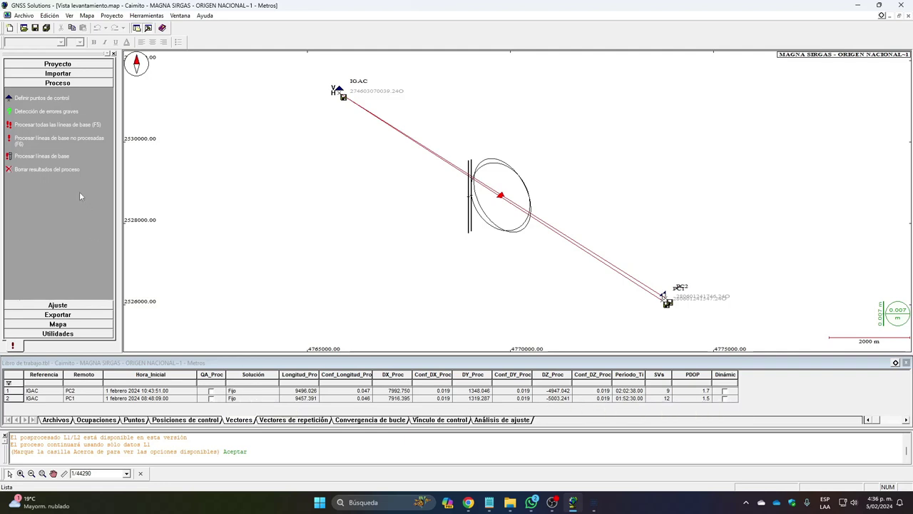
Check IGAC's control coordinates for the adjustment against the Magna Sirgas Pro results and accept the control points.
{"action": "left_click", "coordinate": [57, 304]}
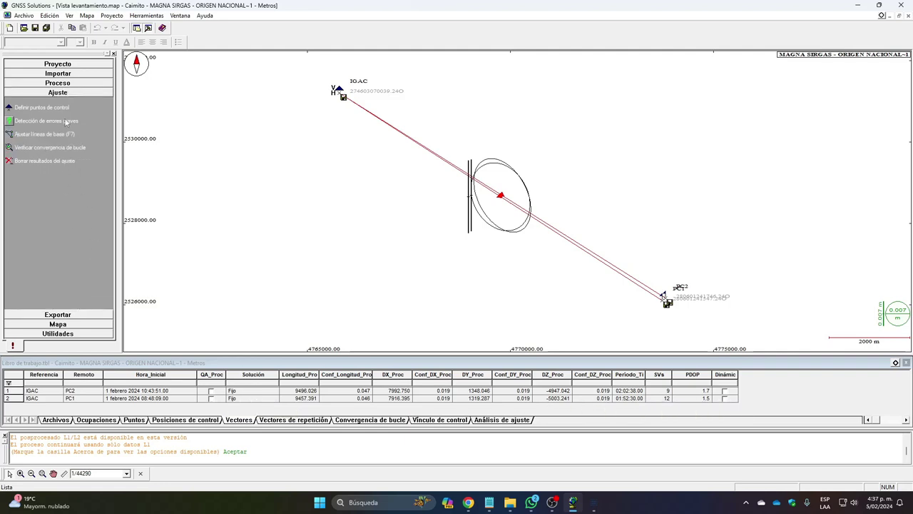
{"action": "left_click", "coordinate": [23, 108]}
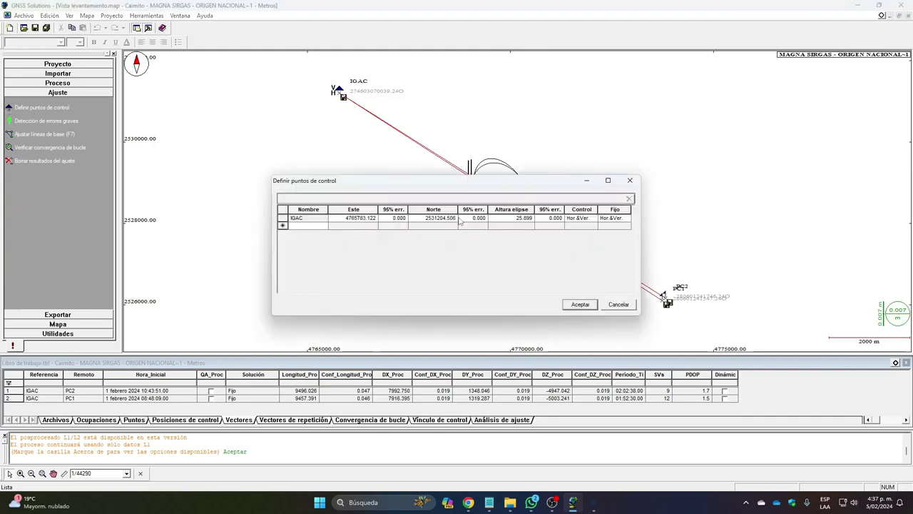
{"action": "left_click", "coordinate": [594, 501]}
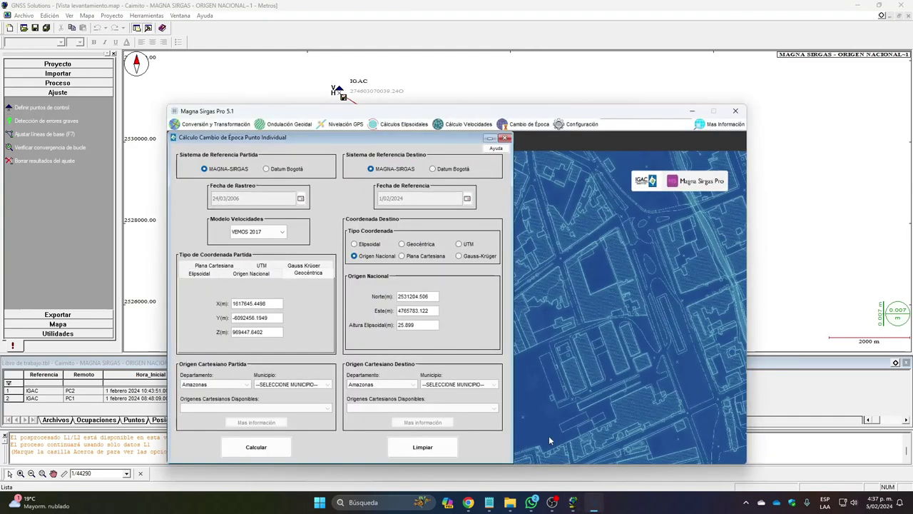
{"action": "left_click_drag", "start_coordinate": [410, 110], "coordinate": [666, 103]}
{"action": "left_click", "coordinate": [368, 286]}
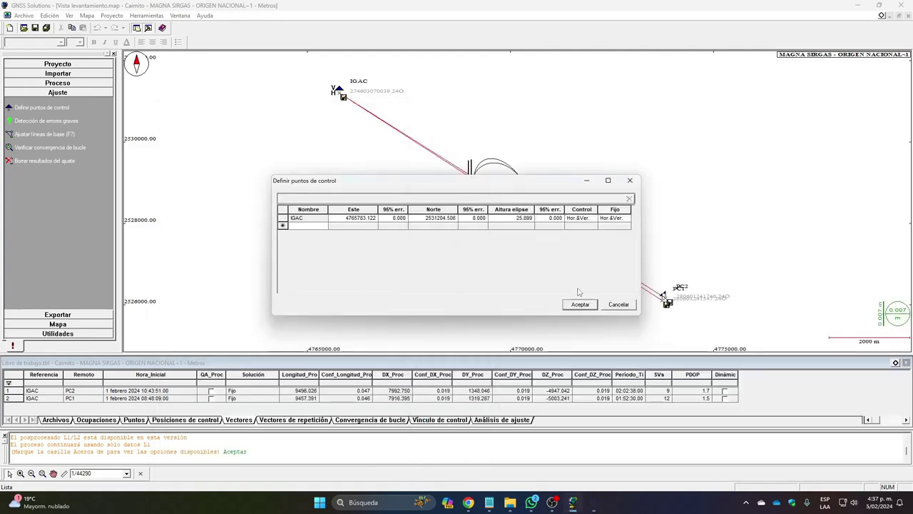
{"action": "left_click", "coordinate": [580, 303]}
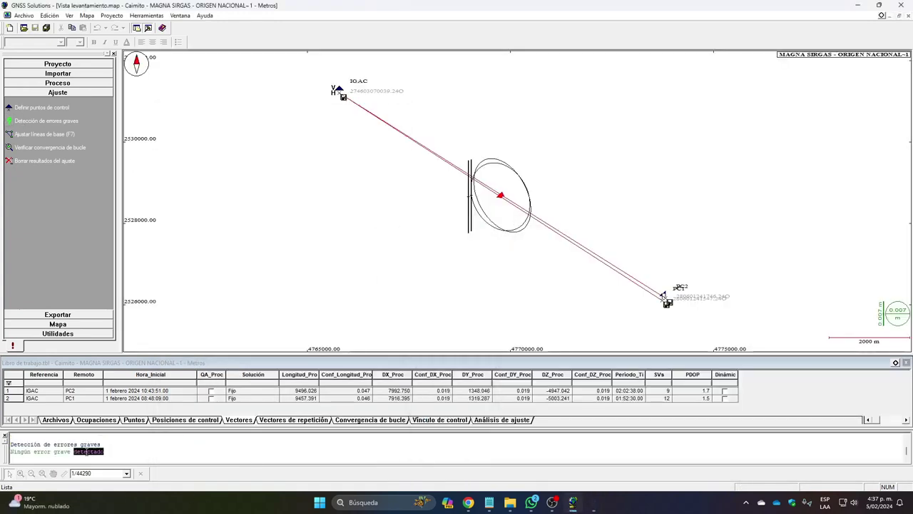
Run the gross error detection for the adjustment and adjust the baselines, checking the adjustment output.
{"action": "left_click_drag", "start_coordinate": [89, 452], "coordinate": [12, 450]}
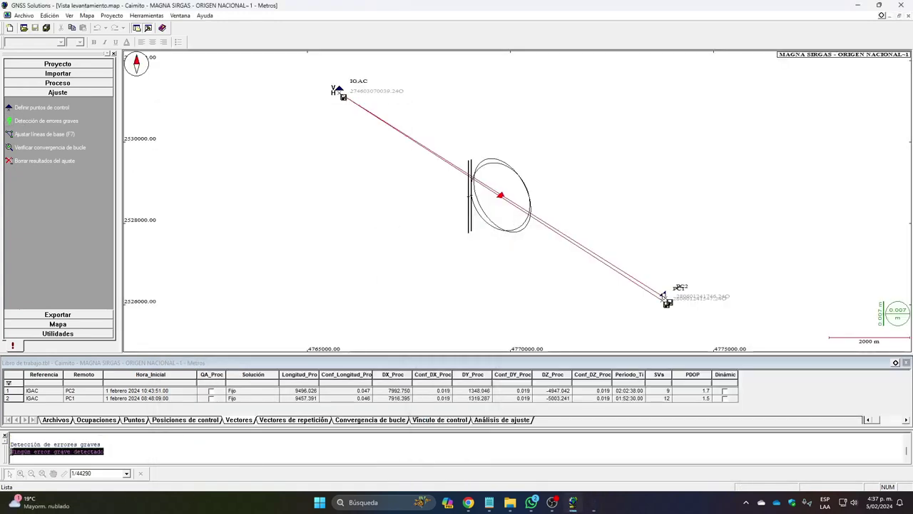
{"action": "left_click", "coordinate": [9, 136]}
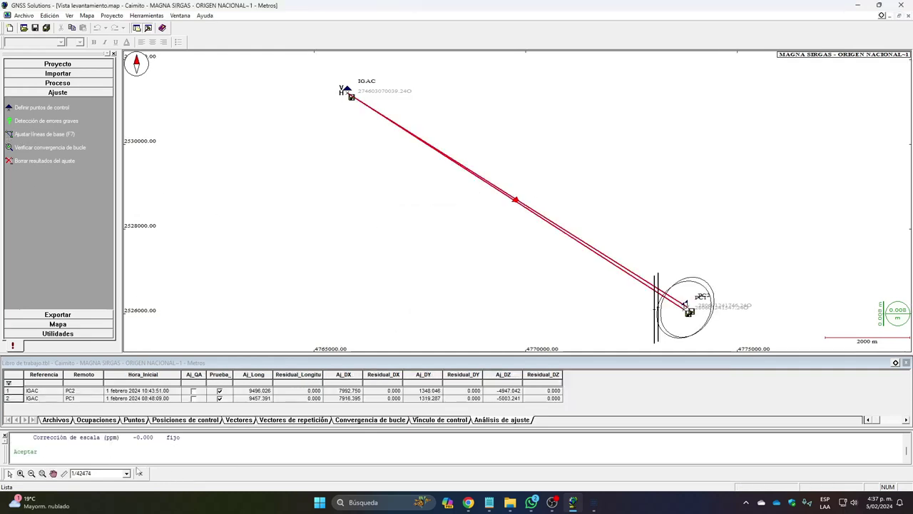
{"action": "left_click", "coordinate": [97, 449]}
{"action": "scroll", "coordinate": [101, 450], "scroll_direction": "up", "scroll_amount": 1}
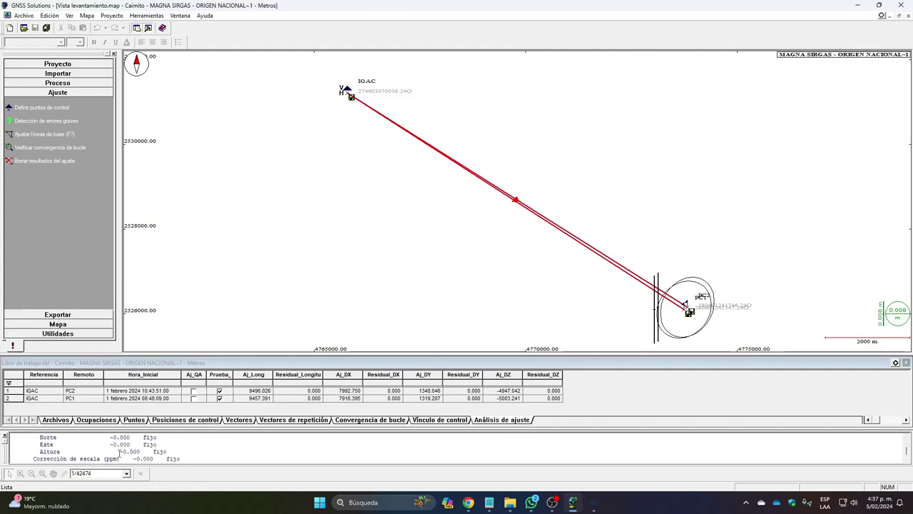
{"action": "scroll", "coordinate": [146, 447], "scroll_direction": "down", "scroll_amount": 1}
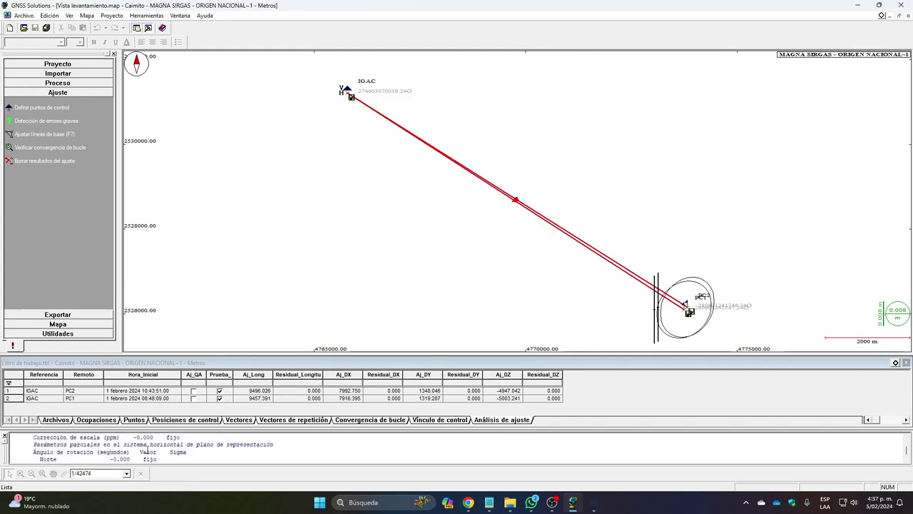
Generate the project report named "Vista de levantamiento" with the default sections.
{"action": "left_click", "coordinate": [58, 314]}
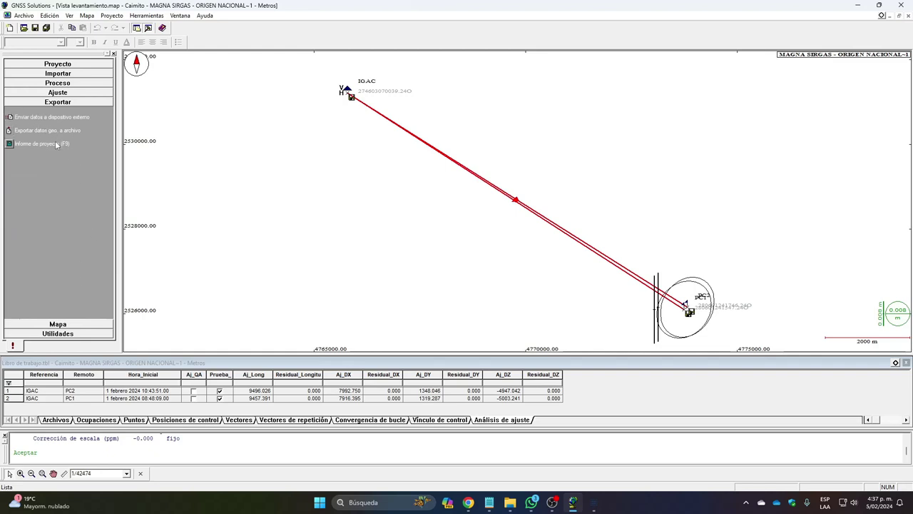
{"action": "left_click", "coordinate": [16, 146]}
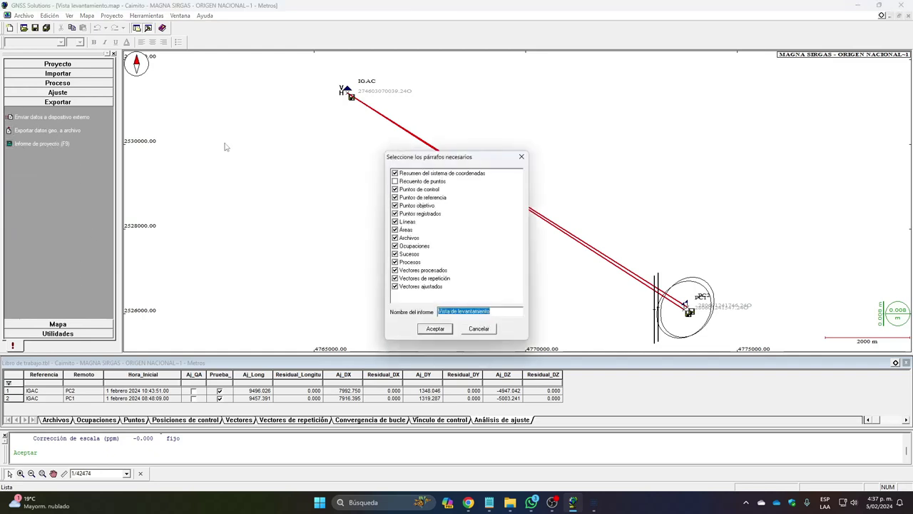
{"action": "key", "text": "Return"}
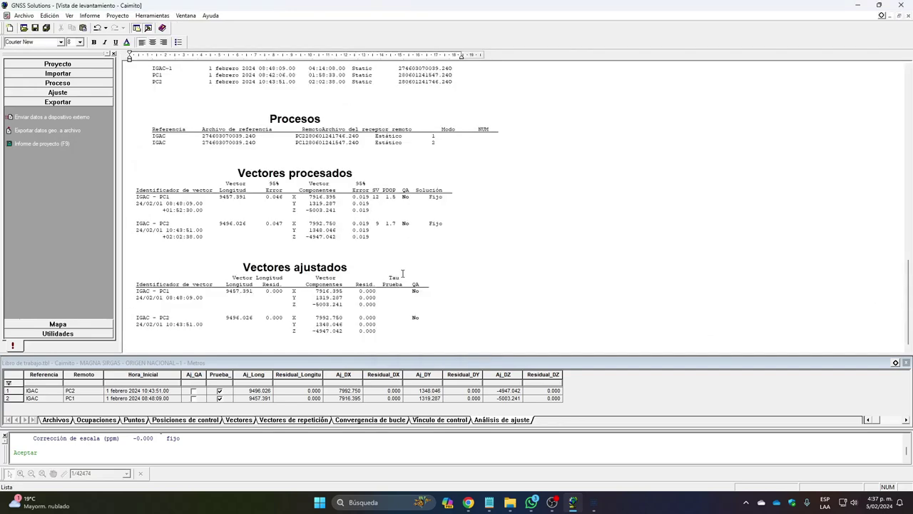
Review the report's registered points section, examining the adjusted coordinates and 95% errors of PC1 and PC2.
{"action": "scroll", "coordinate": [317, 272], "scroll_direction": "up", "scroll_amount": 8}
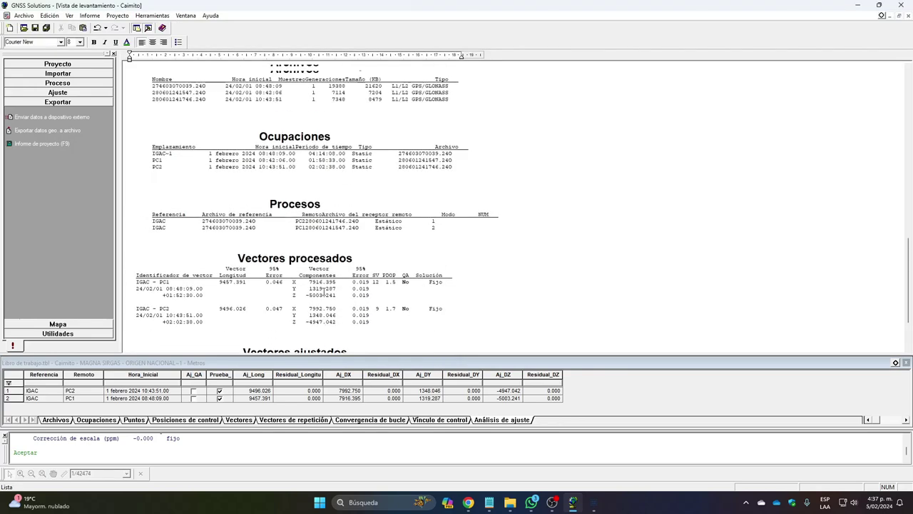
{"action": "scroll", "coordinate": [316, 272], "scroll_direction": "up", "scroll_amount": 3}
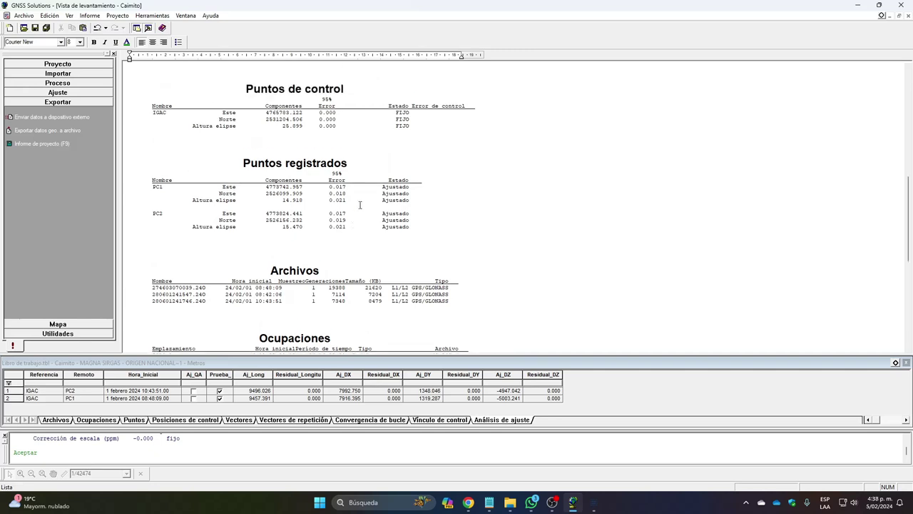
{"action": "left_click_drag", "start_coordinate": [218, 168], "coordinate": [421, 239]}
{"action": "left_click", "coordinate": [454, 218]}
{"action": "left_click_drag", "start_coordinate": [303, 226], "coordinate": [174, 189]}
{"action": "left_click", "coordinate": [443, 202]}
{"action": "double_click", "coordinate": [172, 190]}
{"action": "double_click", "coordinate": [155, 213]}
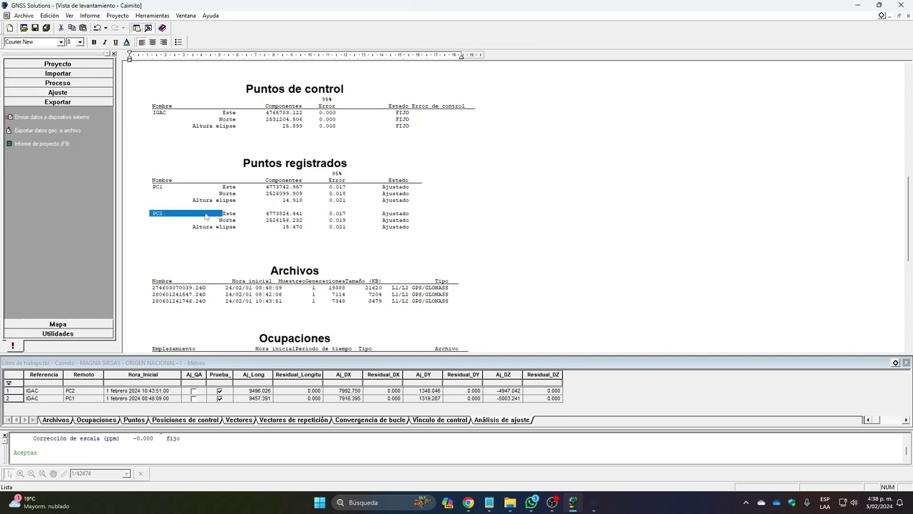
{"action": "left_click", "coordinate": [227, 189]}
{"action": "left_click_drag", "start_coordinate": [202, 203], "coordinate": [345, 195]}
{"action": "left_click", "coordinate": [339, 176]}
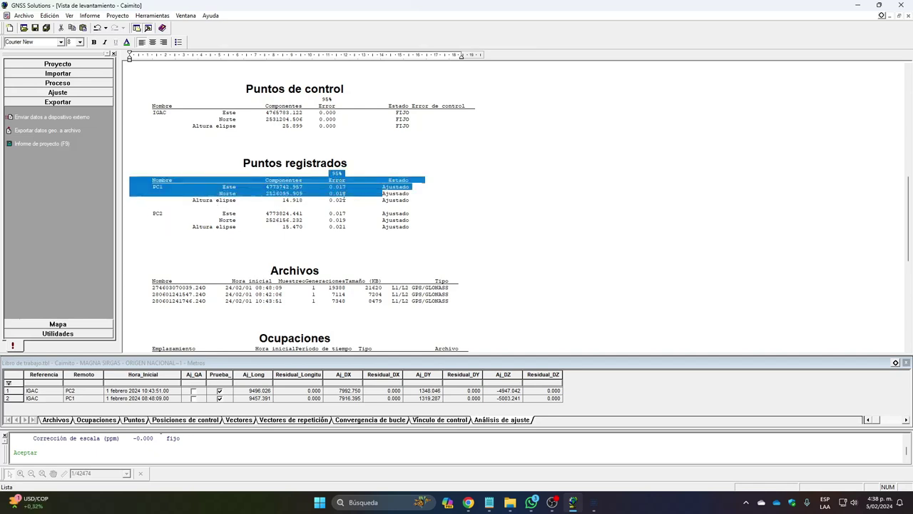
{"action": "left_click", "coordinate": [354, 202]}
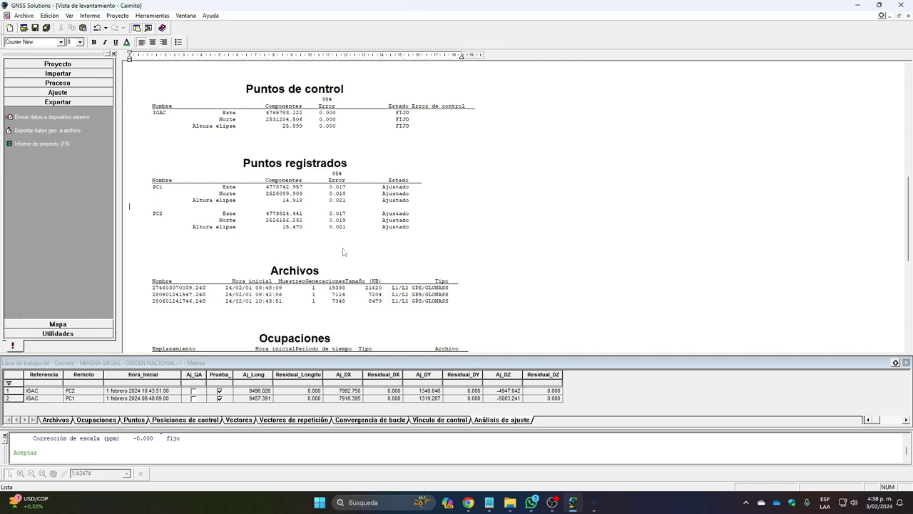
Print the report to PDF as "Informe ostproceso" in the desktop folder that holds PC1, PC2 and Punto IGAC.
{"action": "key", "text": "ctrl+p"}
{"action": "left_click", "coordinate": [513, 314]}
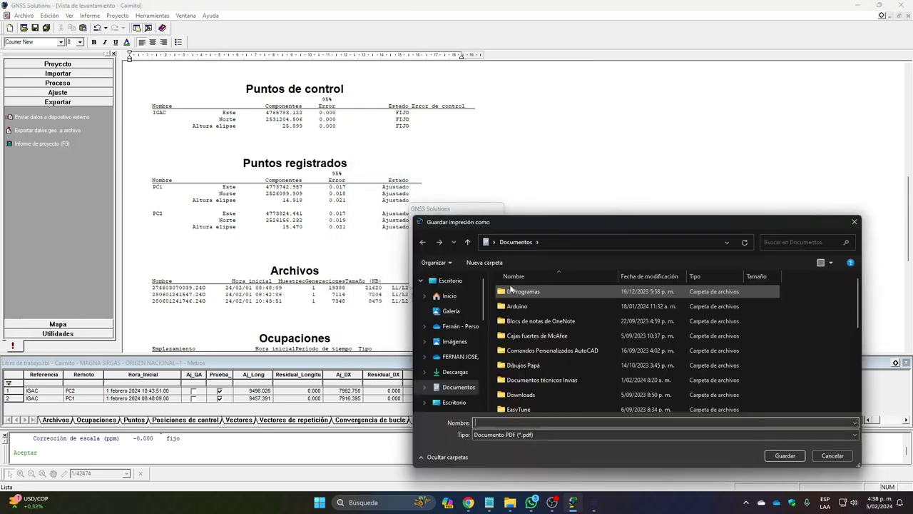
{"action": "left_click", "coordinate": [450, 280]}
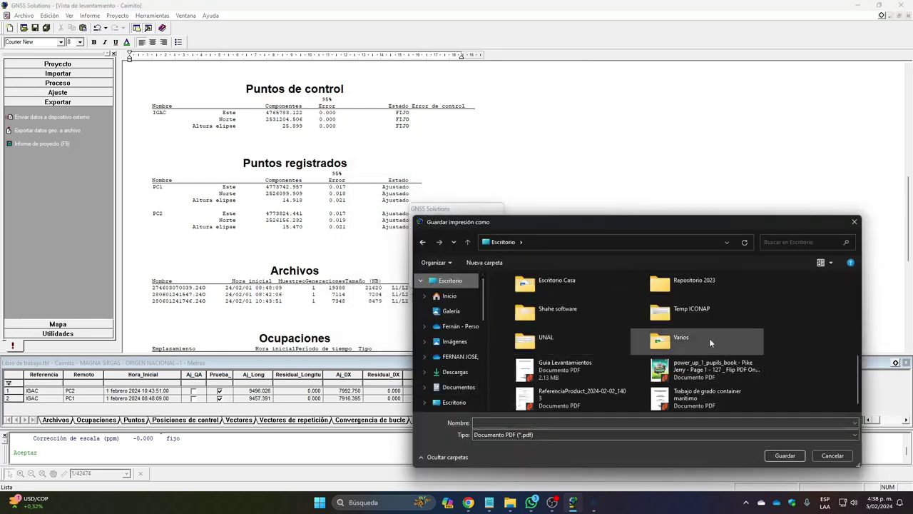
{"action": "scroll", "coordinate": [694, 337], "scroll_direction": "up", "scroll_amount": 3}
{"action": "scroll", "coordinate": [695, 342], "scroll_direction": "down", "scroll_amount": 3}
{"action": "double_click", "coordinate": [559, 289]}
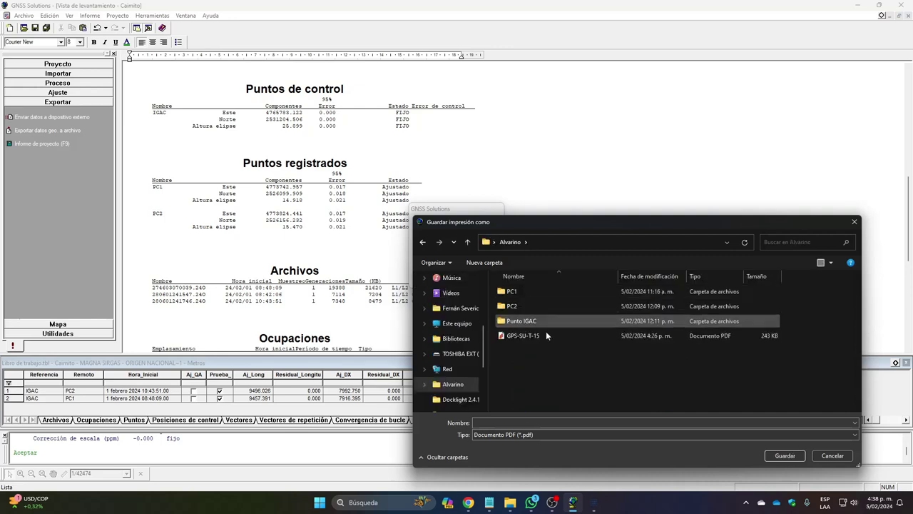
{"action": "left_click", "coordinate": [504, 422]}
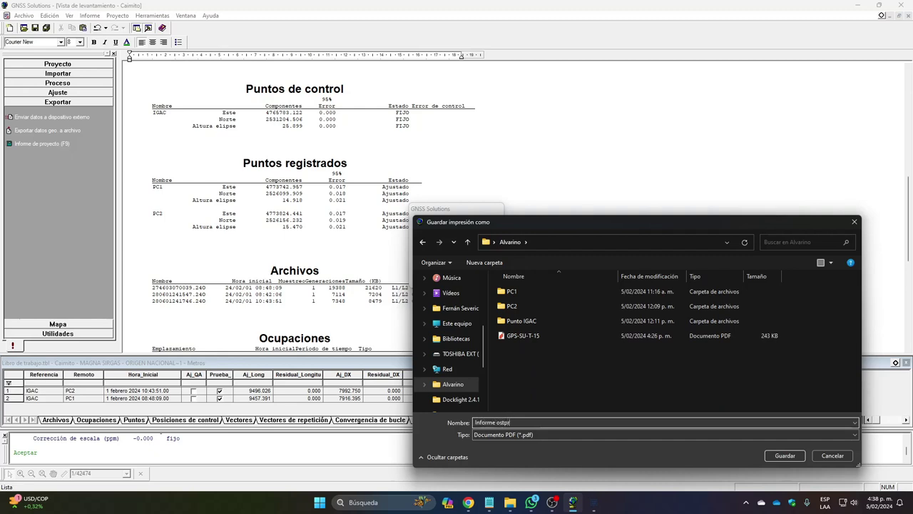
{"action": "type", "text": "oceso"}
{"action": "left_click", "coordinate": [784, 455]}
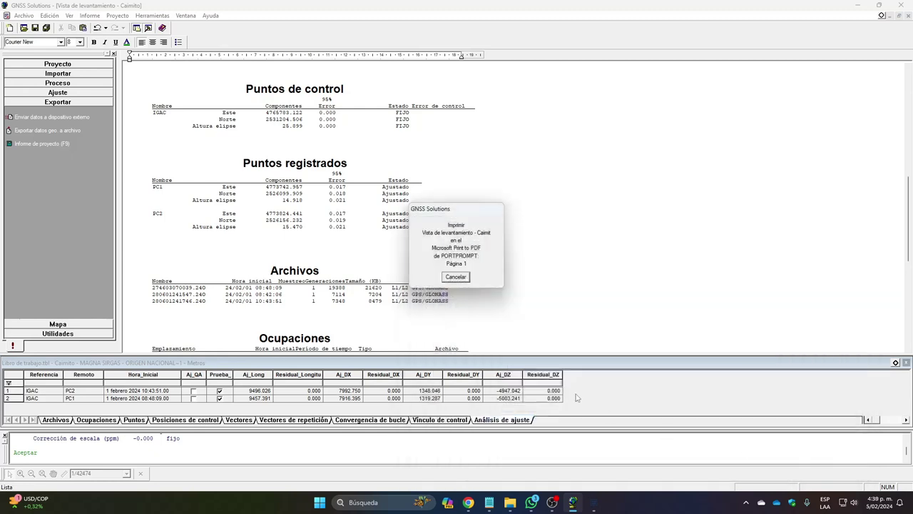
Open the exported "Informe postproceso" PDF from the project folder in Nitro Pro and review its project header and coordinate system summary.
{"action": "left_click", "coordinate": [510, 502]}
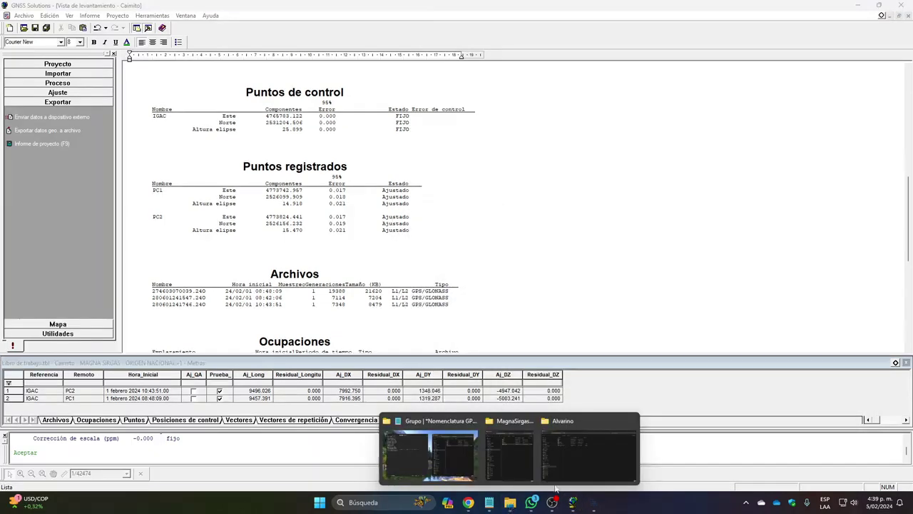
{"action": "left_click", "coordinate": [593, 458]}
{"action": "double_click", "coordinate": [205, 147]}
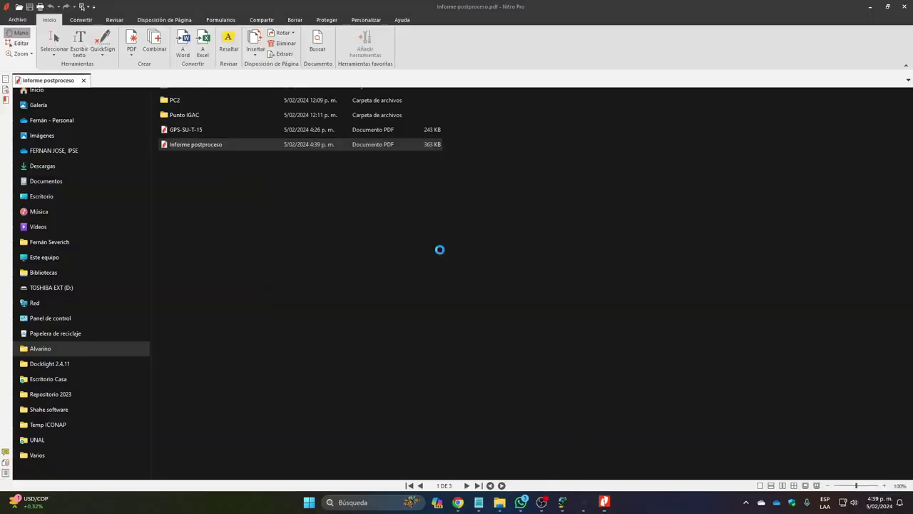
{"action": "scroll", "coordinate": [450, 258], "scroll_direction": "down", "scroll_amount": 5}
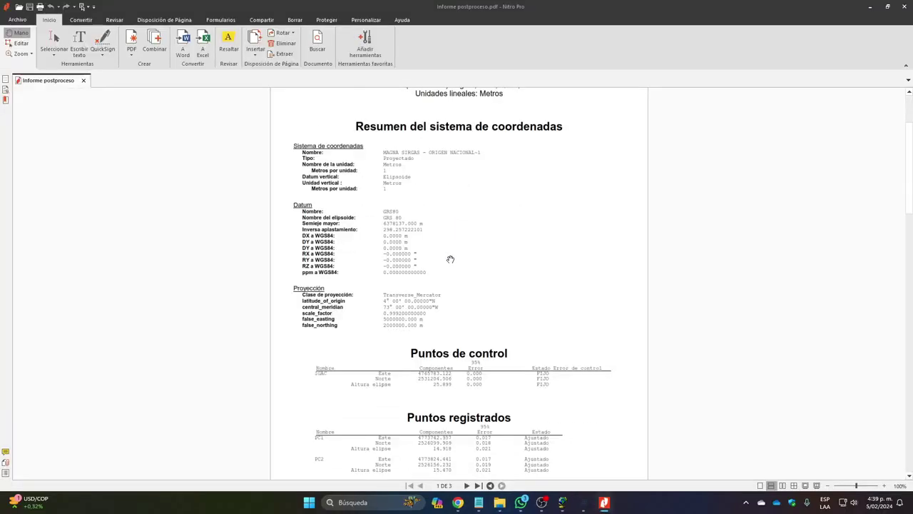
{"action": "scroll", "coordinate": [450, 258], "scroll_direction": "up", "scroll_amount": 3}
{"action": "scroll", "coordinate": [429, 135], "scroll_direction": "up", "scroll_amount": 1}
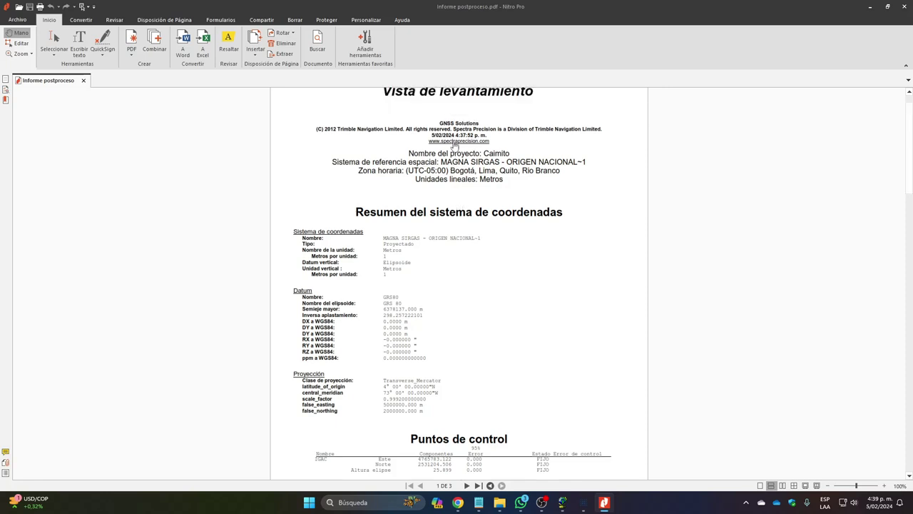
Examine the adjusted coordinates and 95% errors of PC1 and PC2 in the PDF's registered points section.
{"action": "scroll", "coordinate": [417, 199], "scroll_direction": "down", "scroll_amount": 12}
{"action": "scroll", "coordinate": [438, 231], "scroll_direction": "up", "scroll_amount": 3}
{"action": "scroll", "coordinate": [441, 214], "scroll_direction": "up", "scroll_amount": 3, "text": "ctrl"}
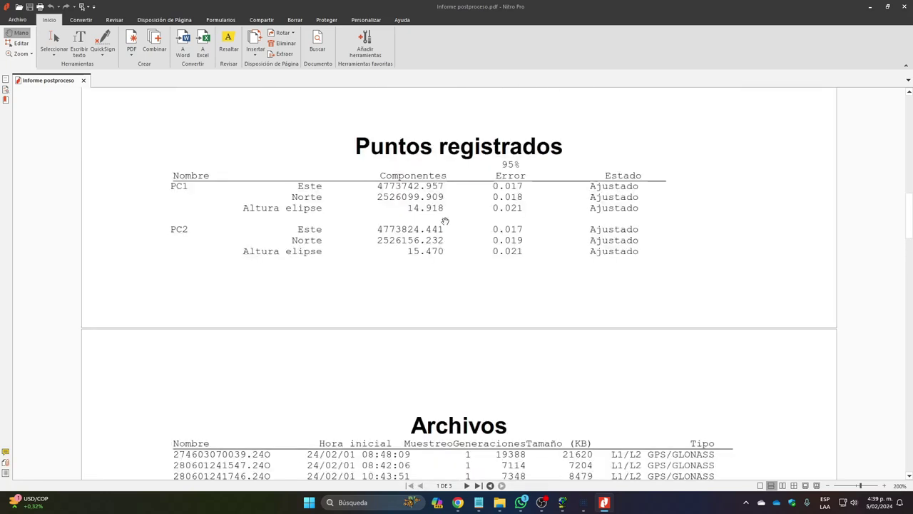
{"action": "scroll", "coordinate": [445, 230], "scroll_direction": "down", "scroll_amount": 3, "text": "ctrl"}
{"action": "scroll", "coordinate": [457, 230], "scroll_direction": "up", "scroll_amount": 1, "text": "ctrl"}
{"action": "scroll", "coordinate": [465, 235], "scroll_direction": "down", "scroll_amount": 3, "text": "ctrl"}
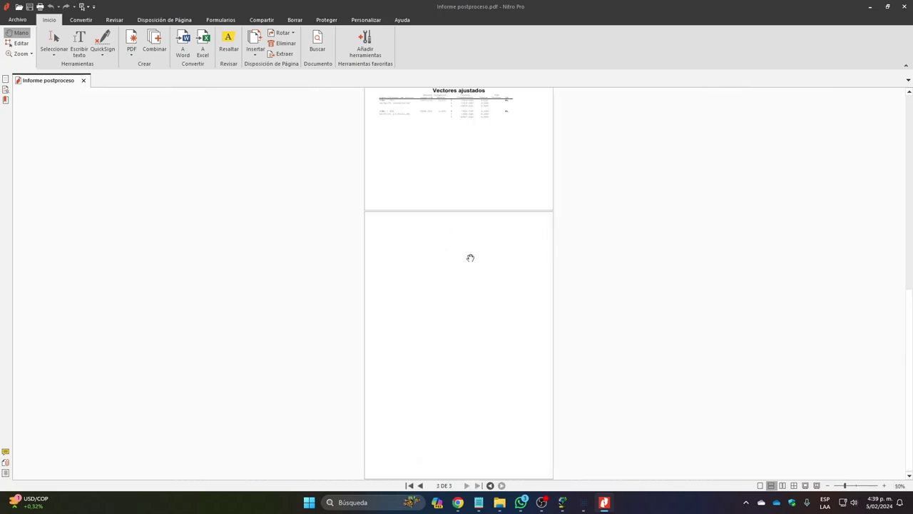
Review the PDF's files, occupations, processes, processed vectors and adjusted vectors sections on page 2.
{"action": "scroll", "coordinate": [456, 213], "scroll_direction": "up", "scroll_amount": 2, "text": "ctrl"}
{"action": "scroll", "coordinate": [456, 213], "scroll_direction": "up", "scroll_amount": 1}
{"action": "scroll", "coordinate": [460, 214], "scroll_direction": "up", "scroll_amount": 2, "text": "ctrl"}
{"action": "scroll", "coordinate": [478, 232], "scroll_direction": "down", "scroll_amount": 3}
{"action": "scroll", "coordinate": [481, 238], "scroll_direction": "down", "scroll_amount": 1}
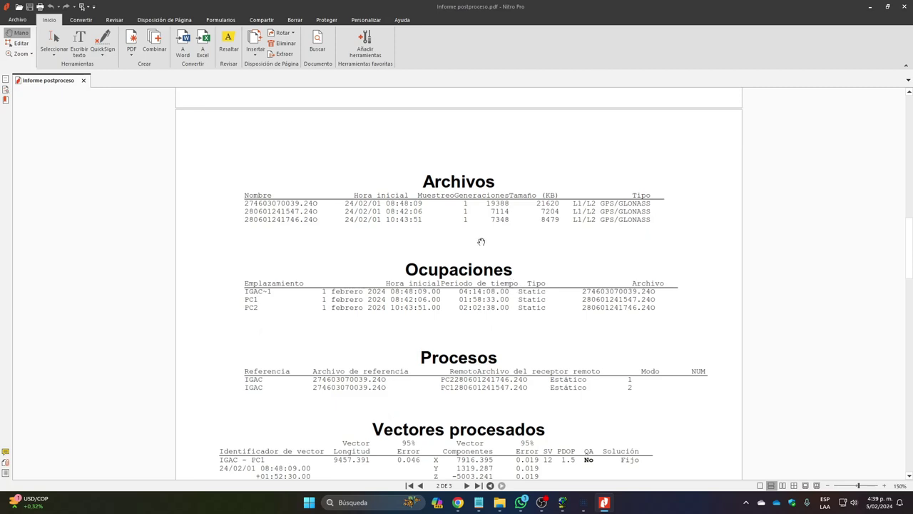
{"action": "scroll", "coordinate": [503, 246], "scroll_direction": "down", "scroll_amount": 6}
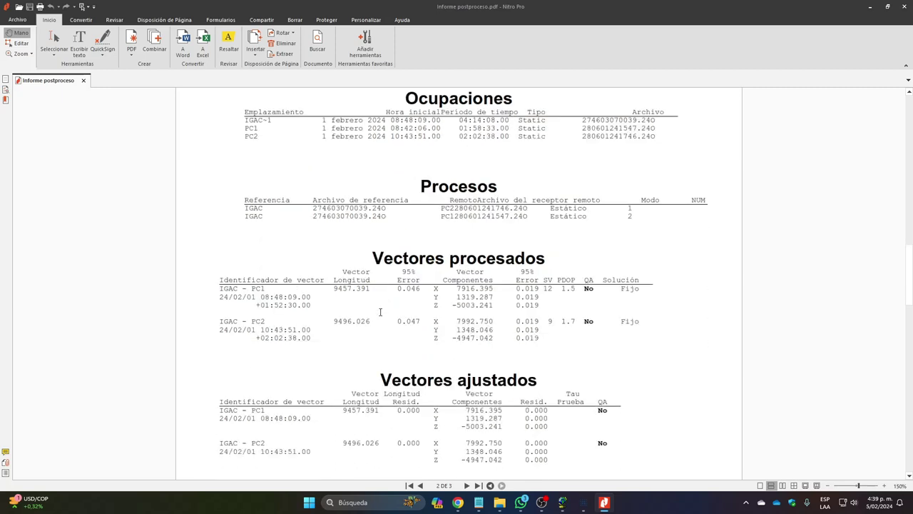
{"action": "scroll", "coordinate": [380, 312], "scroll_direction": "down", "scroll_amount": 2}
{"action": "scroll", "coordinate": [382, 328], "scroll_direction": "down", "scroll_amount": 1}
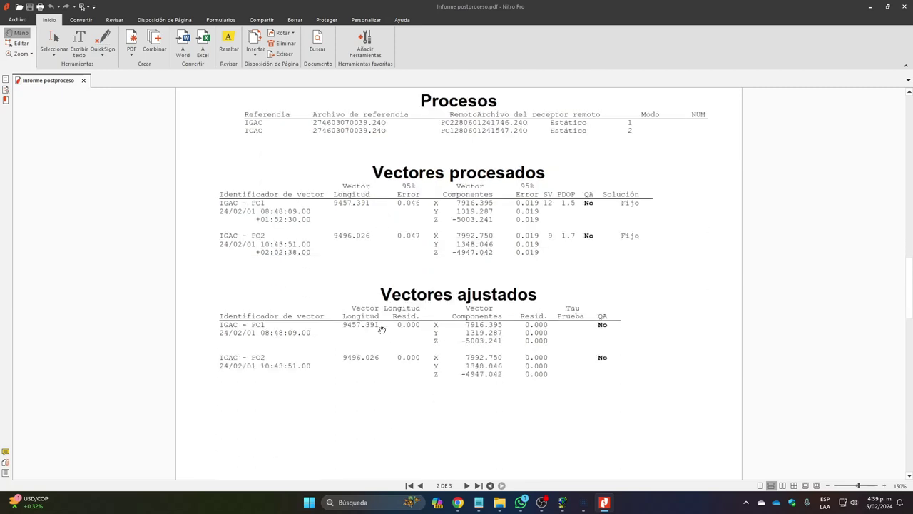
{"action": "scroll", "coordinate": [489, 311], "scroll_direction": "down", "scroll_amount": 2}
{"action": "scroll", "coordinate": [490, 311], "scroll_direction": "down", "scroll_amount": 4}
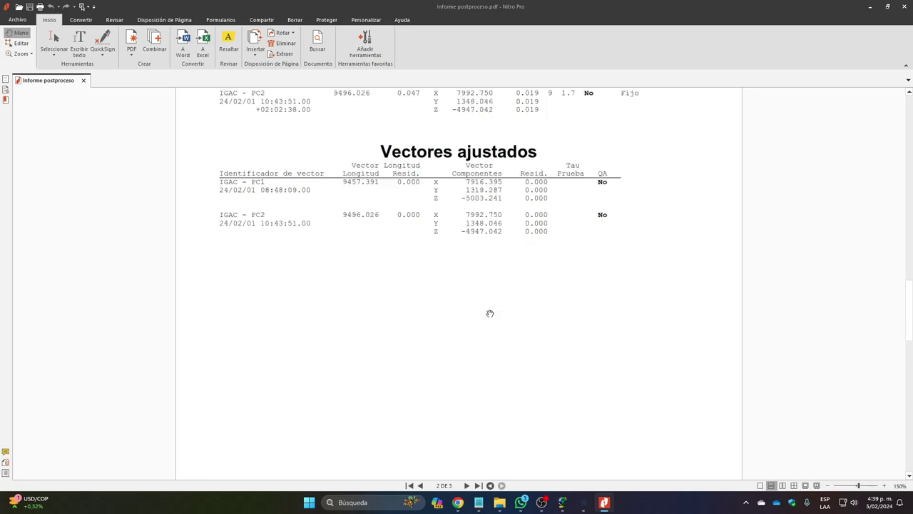